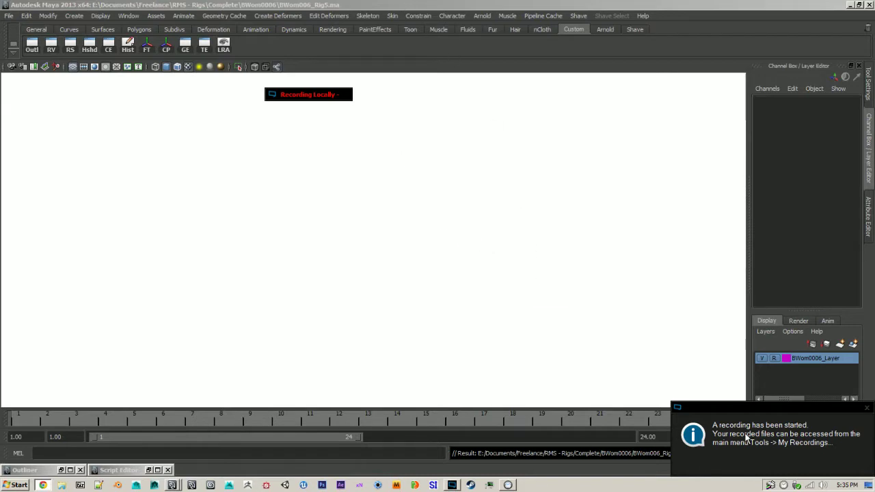
Force the unresponsive Autodesk Maya 2013 session to close through Windows Task Manager.
{"action": "left_click", "coordinate": [452, 485]}
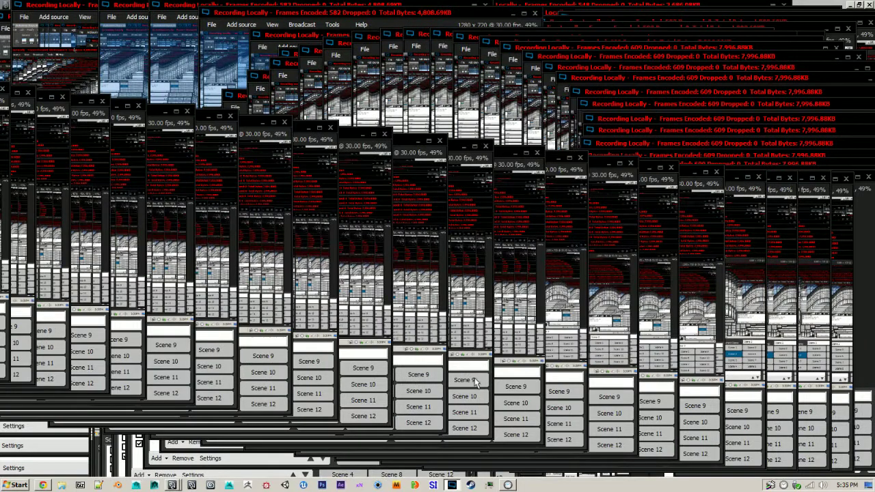
{"action": "left_click", "coordinate": [489, 485]}
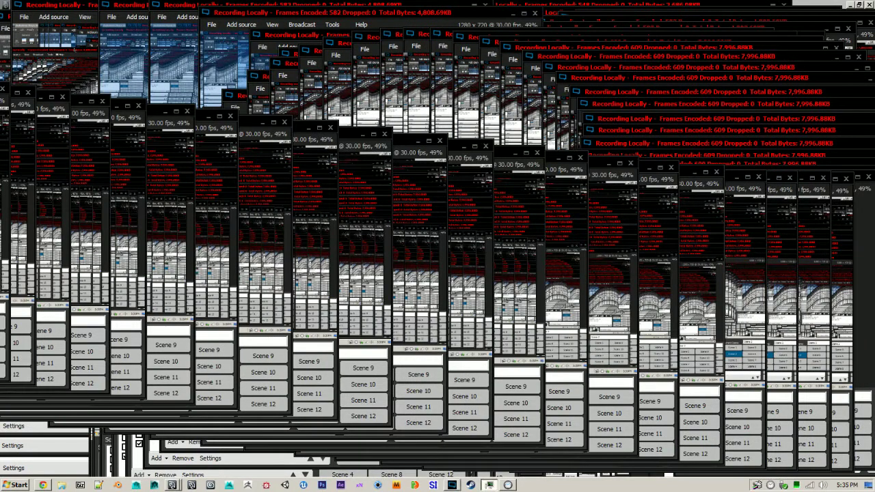
{"action": "left_click_drag", "start_coordinate": [80, 85], "coordinate": [413, 86]}
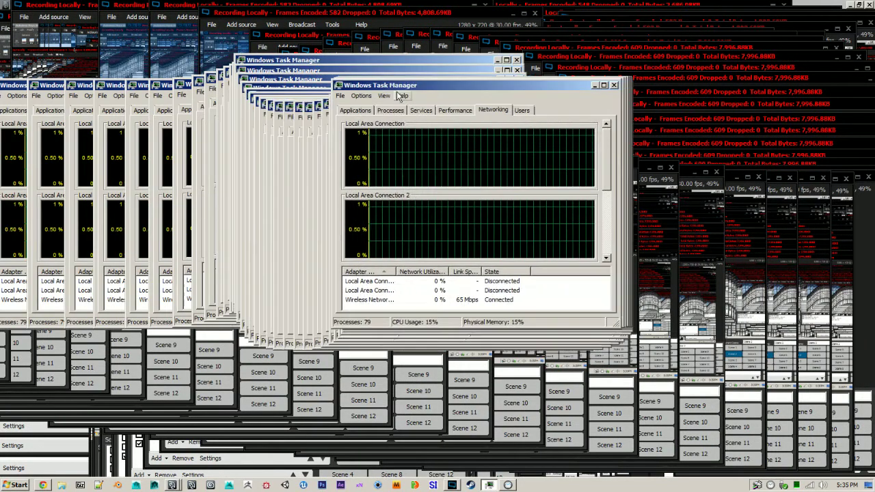
{"action": "left_click", "coordinate": [393, 111]}
{"action": "left_click", "coordinate": [356, 110]}
{"action": "left_click", "coordinate": [381, 139]}
{"action": "left_click", "coordinate": [494, 298]}
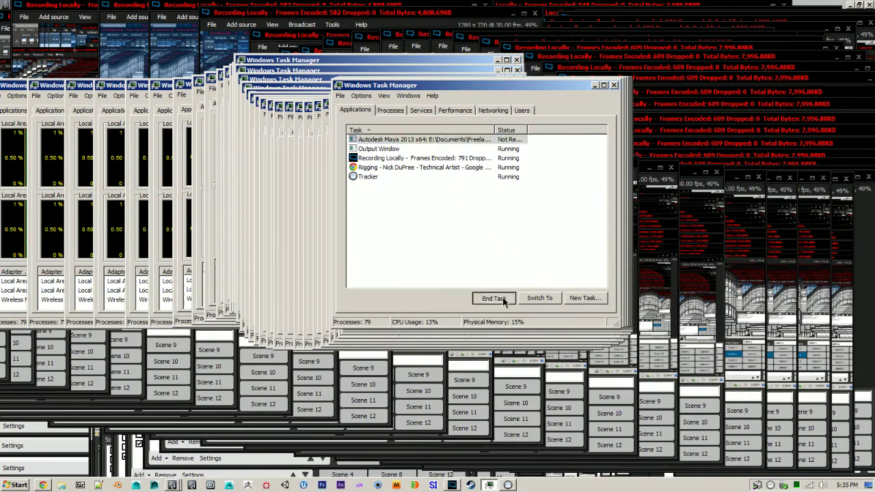
{"action": "left_click", "coordinate": [465, 291]}
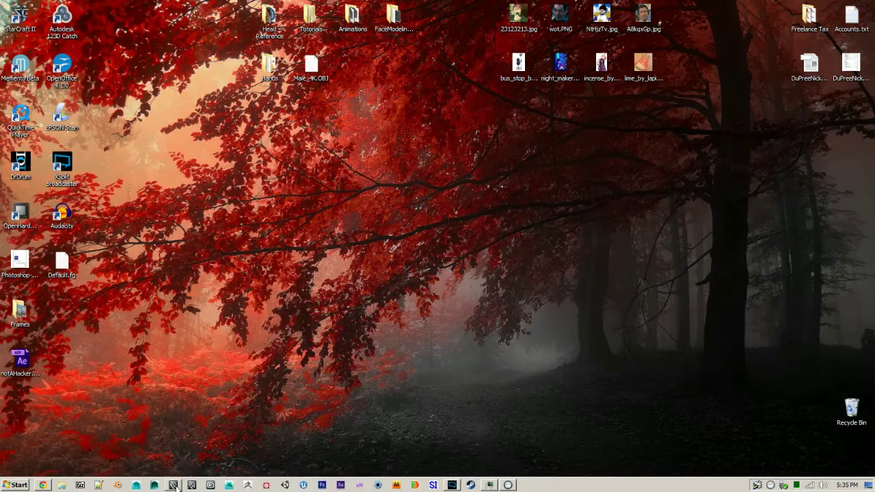
Relaunch Maya 2013 maximized and open the rig file BWom006_Rig5.ma, minimizing the Outliner.
{"action": "left_click", "coordinate": [174, 485]}
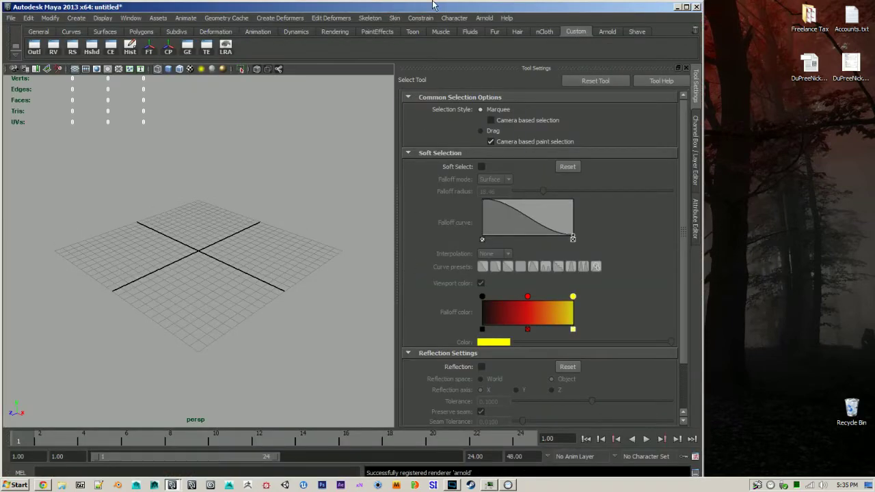
{"action": "left_click_drag", "start_coordinate": [290, 6], "coordinate": [326, 0]}
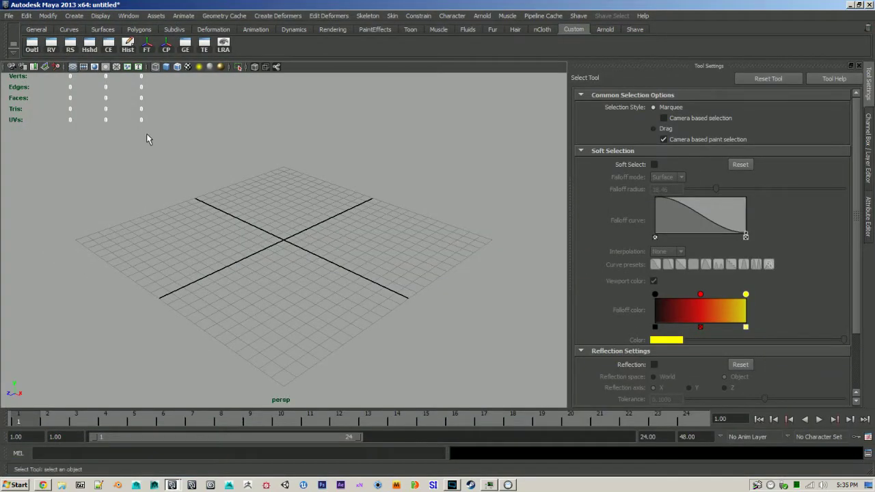
{"action": "key", "text": "ctrl+o"}
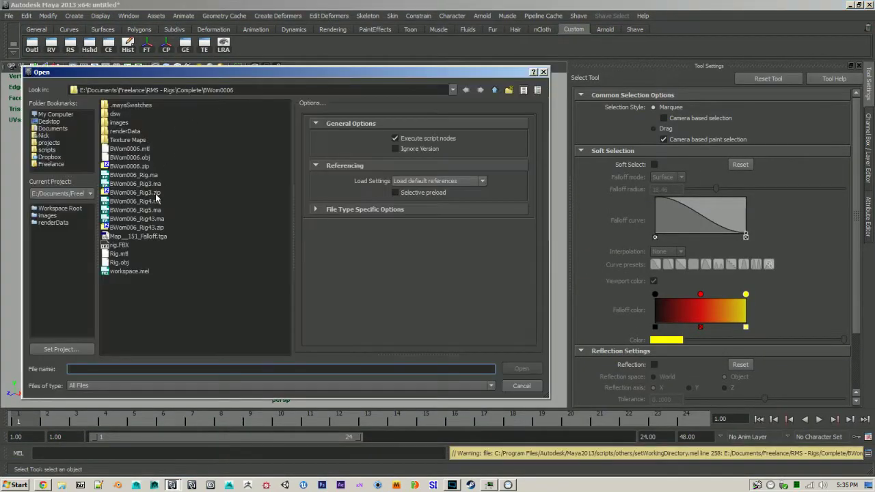
{"action": "double_click", "coordinate": [148, 211]}
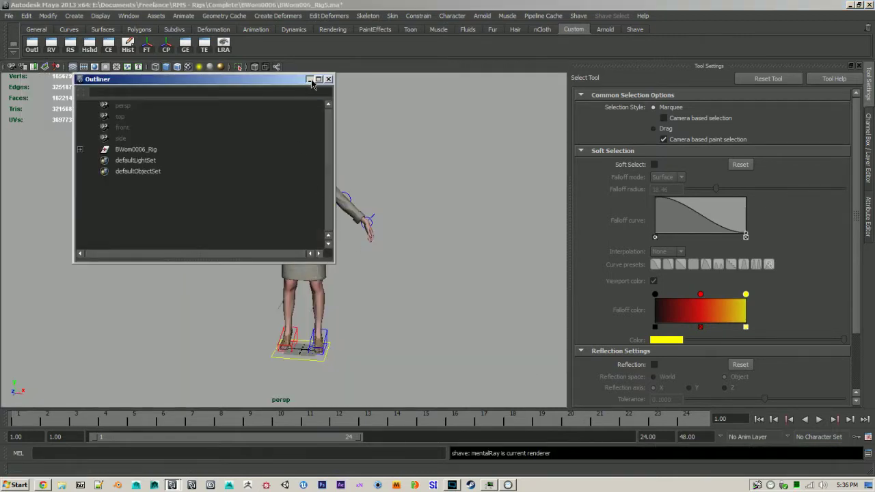
{"action": "left_click", "coordinate": [311, 81]}
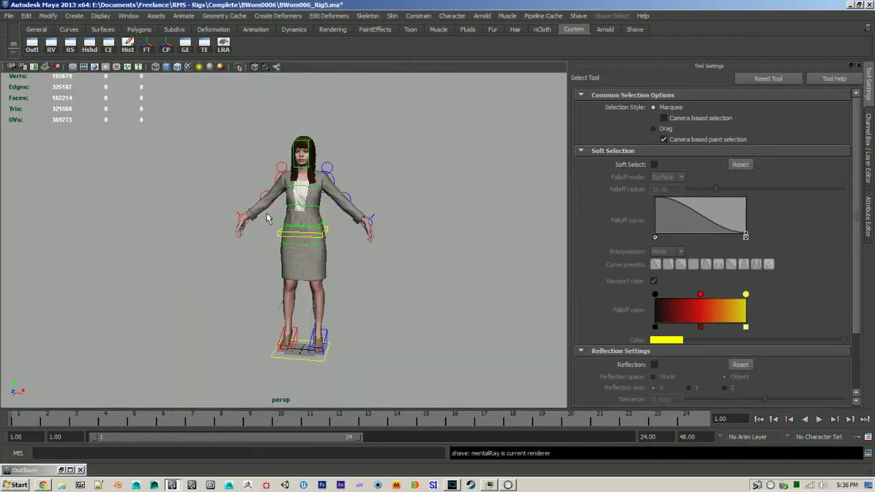
Examine the rigged woman's outfit from the jacket down to the skirt and knees.
{"action": "right_click_drag", "start_coordinate": [268, 217], "coordinate": [381, 307], "text": "alt"}
{"action": "middle_click_drag", "start_coordinate": [381, 307], "coordinate": [307, 244], "text": "alt"}
{"action": "right_click_drag", "start_coordinate": [307, 244], "coordinate": [391, 307], "text": "alt"}
{"action": "middle_click_drag", "start_coordinate": [391, 307], "coordinate": [439, 354], "text": "alt"}
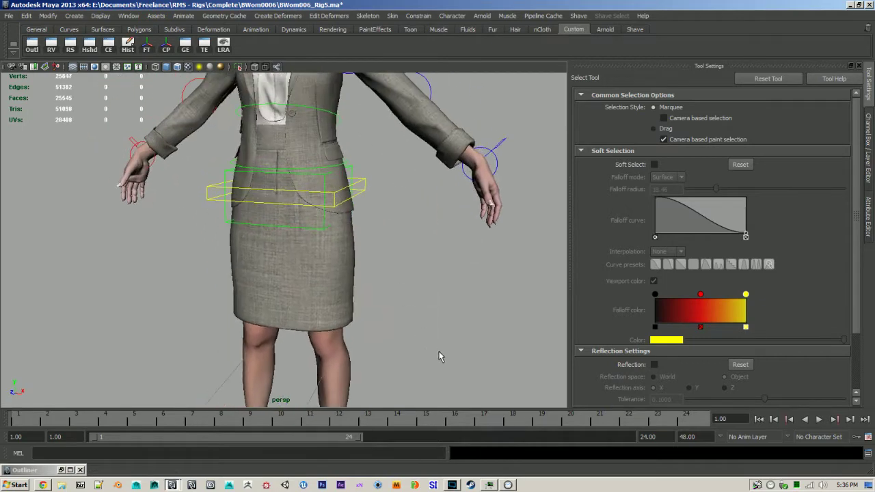
{"action": "right_click_drag", "start_coordinate": [440, 354], "coordinate": [378, 299], "text": "alt"}
{"action": "middle_click_drag", "start_coordinate": [378, 300], "coordinate": [383, 359], "text": "alt"}
{"action": "left_click_drag", "start_coordinate": [383, 359], "coordinate": [395, 350], "text": "alt"}
{"action": "middle_click_drag", "start_coordinate": [393, 341], "coordinate": [395, 350], "text": "alt"}
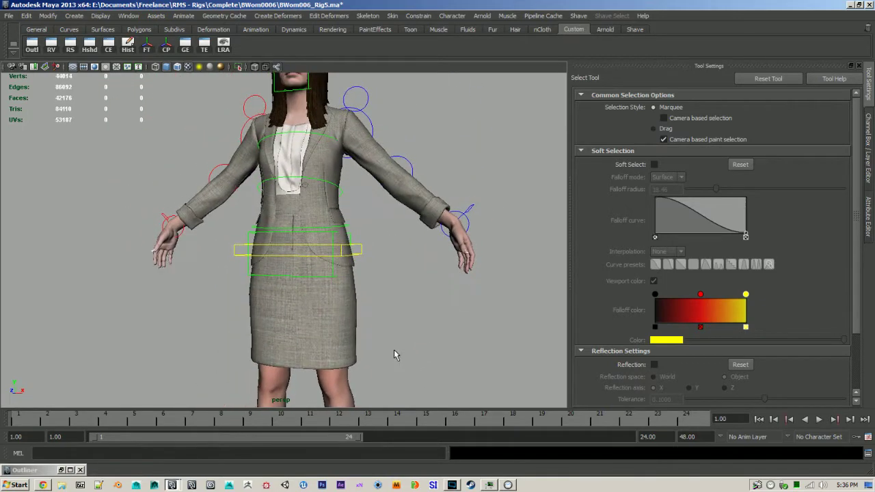
{"action": "middle_click_drag", "start_coordinate": [326, 322], "coordinate": [344, 287], "text": "alt"}
Show the Channel Box and Layer Editor and take BWom0006_Layer out of reference mode.
{"action": "left_click", "coordinate": [869, 218]}
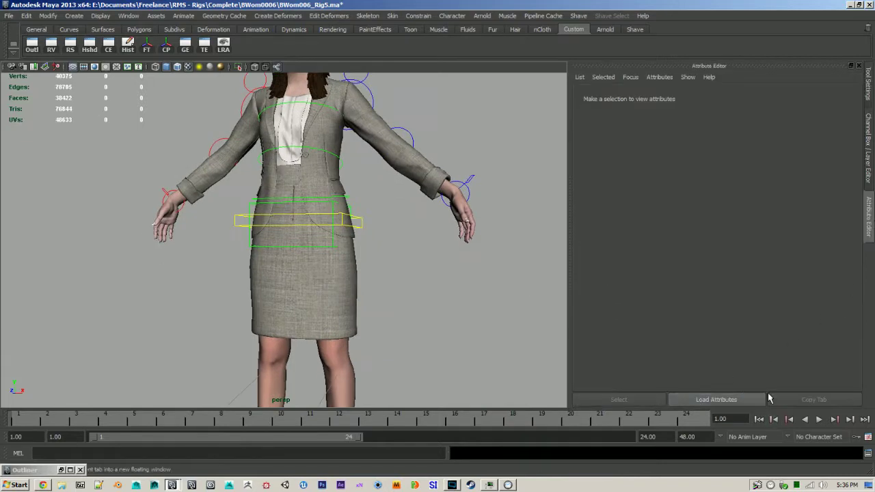
{"action": "left_click", "coordinate": [869, 155]}
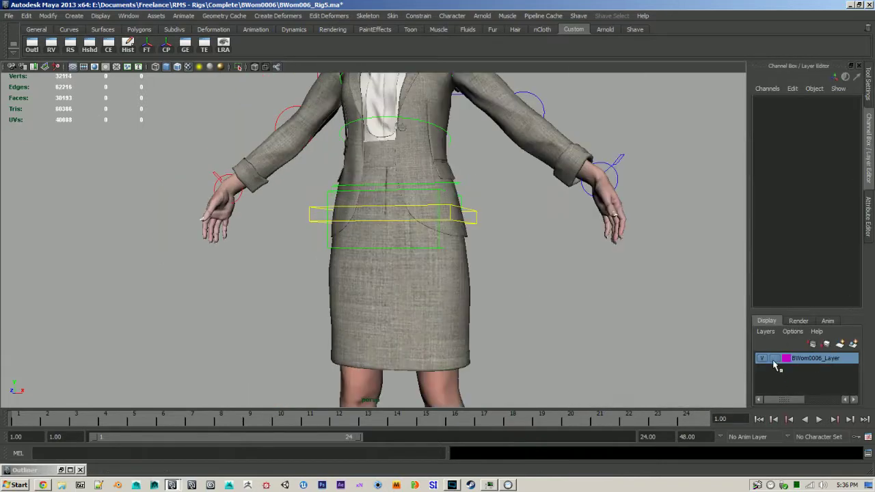
Select the character's skirt mesh and isolate it in the perspective view.
{"action": "left_click_drag", "start_coordinate": [625, 327], "coordinate": [605, 335], "text": "alt"}
{"action": "right_click_drag", "start_coordinate": [605, 334], "coordinate": [561, 305], "text": "alt"}
{"action": "middle_click_drag", "start_coordinate": [561, 305], "coordinate": [533, 353], "text": "alt"}
{"action": "left_click_drag", "start_coordinate": [532, 353], "coordinate": [511, 336], "text": "alt"}
{"action": "middle_click_drag", "start_coordinate": [512, 336], "coordinate": [520, 329], "text": "alt"}
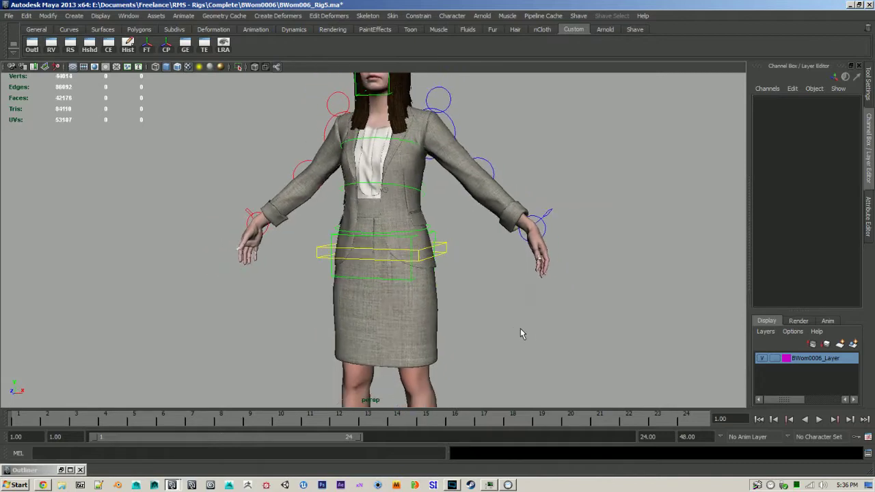
{"action": "left_click_drag", "start_coordinate": [510, 315], "coordinate": [518, 315], "text": "alt"}
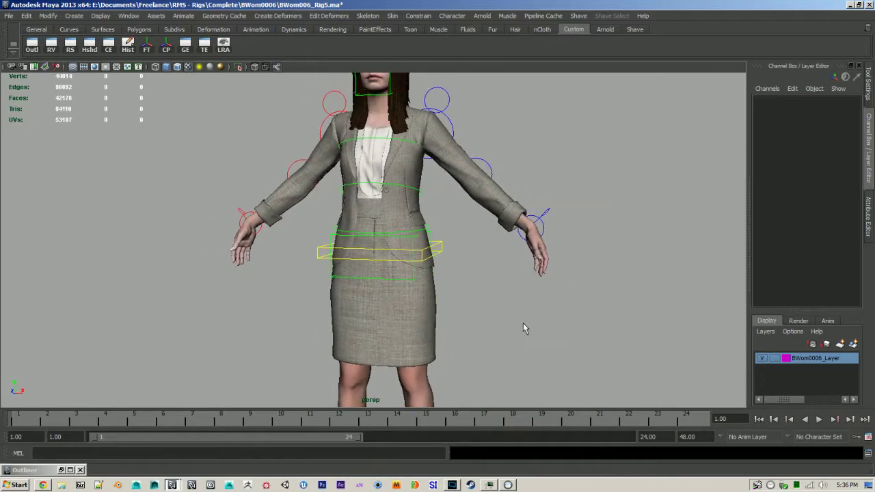
{"action": "middle_click_drag", "start_coordinate": [524, 323], "coordinate": [478, 279], "text": "alt"}
{"action": "right_click_drag", "start_coordinate": [478, 279], "coordinate": [512, 330], "text": "alt"}
{"action": "left_click", "coordinate": [398, 295]}
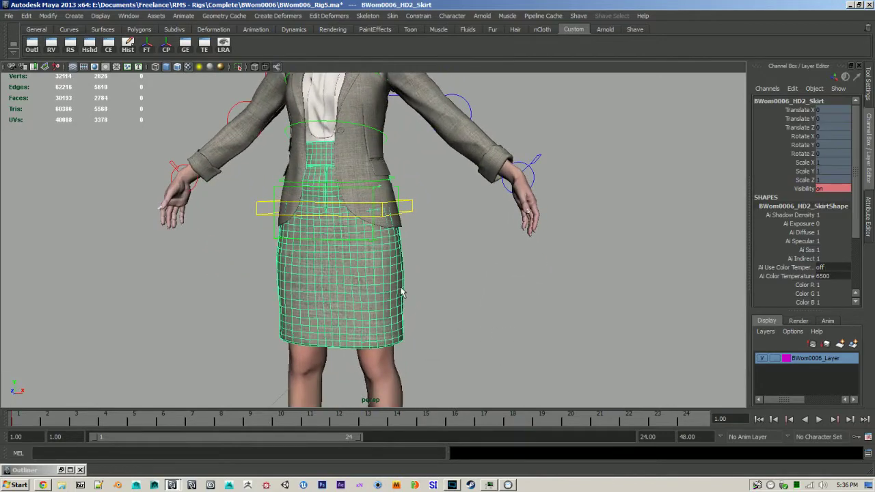
{"action": "right_click_drag", "start_coordinate": [424, 295], "coordinate": [446, 322], "text": "alt"}
{"action": "left_click", "coordinate": [239, 66]}
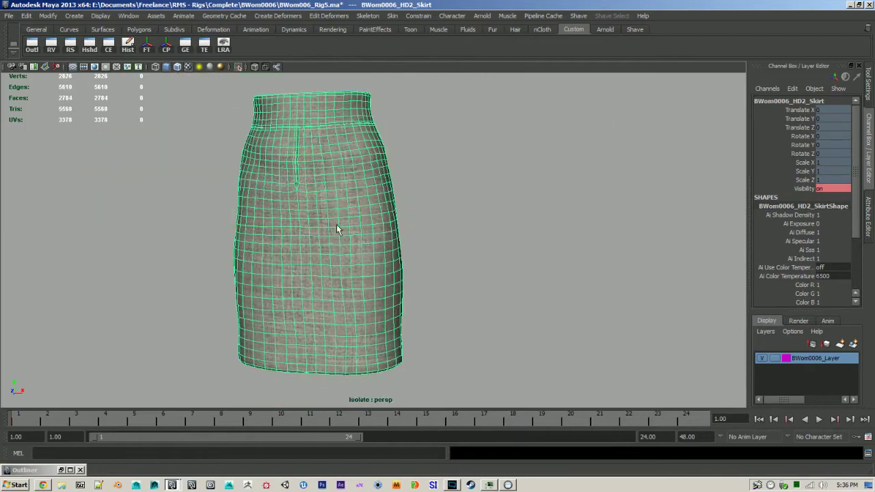
Examine the isolated skirt's topology, including its inner surface, the capped interior and the front.
{"action": "left_click_drag", "start_coordinate": [338, 229], "coordinate": [371, 201], "text": "alt"}
{"action": "middle_click_drag", "start_coordinate": [411, 306], "coordinate": [404, 230], "text": "alt"}
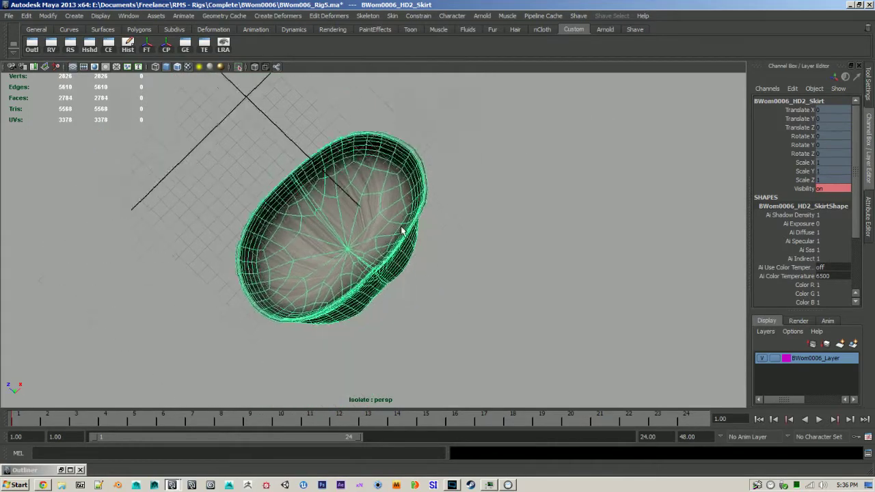
{"action": "right_click_drag", "start_coordinate": [404, 231], "coordinate": [470, 303], "text": "alt"}
{"action": "left_click_drag", "start_coordinate": [470, 303], "coordinate": [320, 189], "text": "alt"}
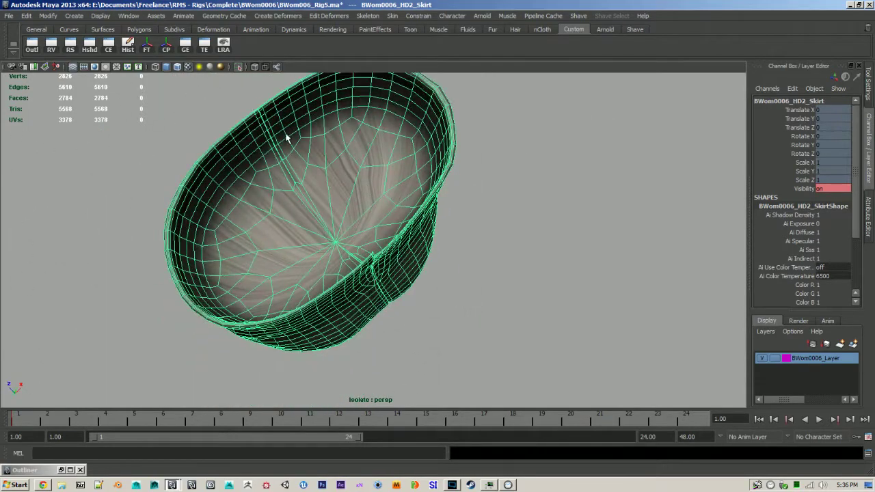
{"action": "left_click_drag", "start_coordinate": [297, 140], "coordinate": [344, 297], "text": "alt"}
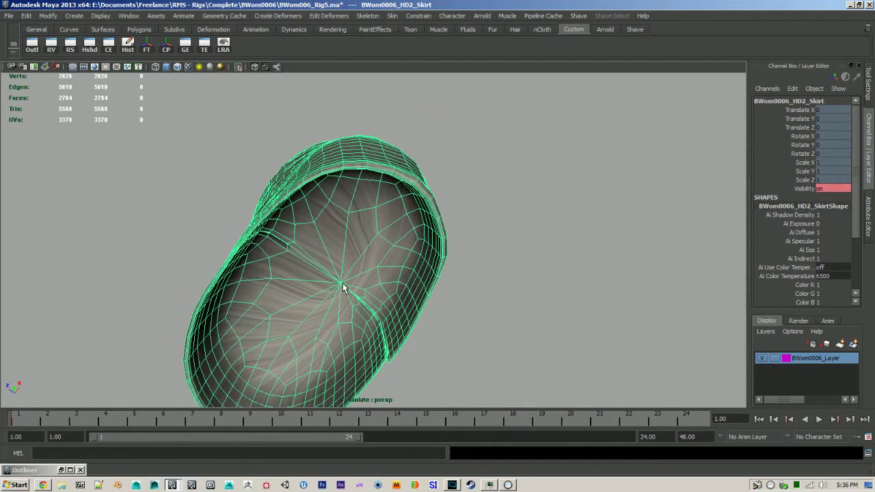
{"action": "left_click_drag", "start_coordinate": [387, 290], "coordinate": [291, 224], "text": "alt"}
{"action": "right_click_drag", "start_coordinate": [402, 250], "coordinate": [493, 299], "text": "alt"}
{"action": "left_click_drag", "start_coordinate": [493, 299], "coordinate": [354, 211], "text": "alt"}
{"action": "right_click_drag", "start_coordinate": [465, 242], "coordinate": [376, 324], "text": "alt"}
{"action": "left_click_drag", "start_coordinate": [376, 323], "coordinate": [504, 321], "text": "alt"}
{"action": "right_click_drag", "start_coordinate": [504, 321], "coordinate": [412, 269], "text": "alt"}
{"action": "mouse_move", "coordinate": [411, 274]}
{"action": "left_mouse_down", "text": "alt"}
{"action": "mouse_move", "coordinate": [426, 276]}
{"action": "mouse_move", "coordinate": [425, 284]}
{"action": "left_mouse_up", "text": "alt"}
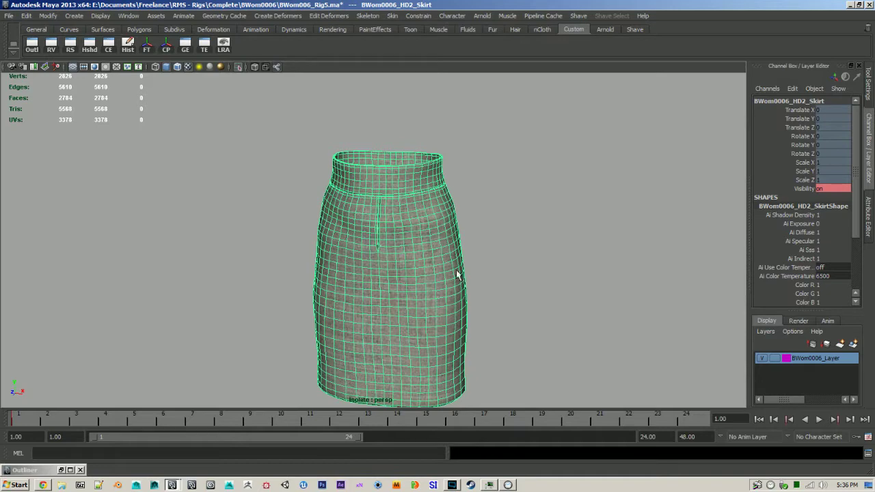
Bring the full character back into view and isolate the jacket mesh instead.
{"action": "left_click", "coordinate": [239, 66]}
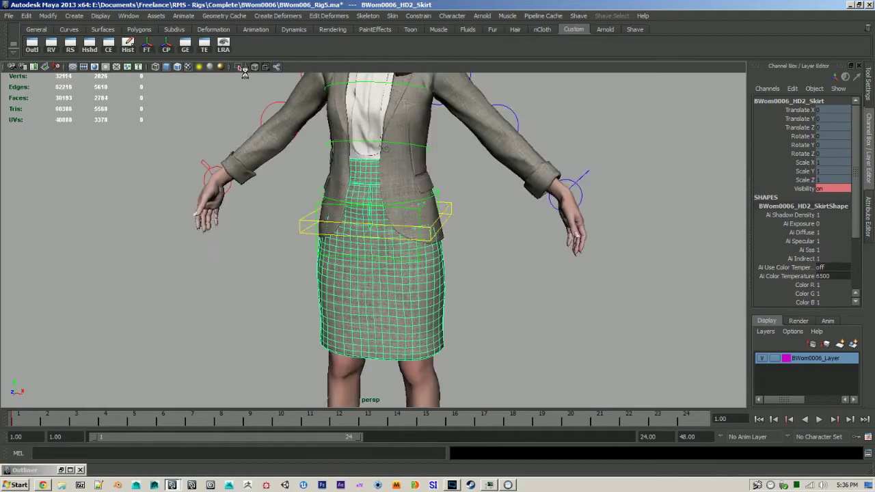
{"action": "left_click", "coordinate": [399, 218]}
{"action": "right_click_drag", "start_coordinate": [400, 218], "coordinate": [450, 345], "text": "alt"}
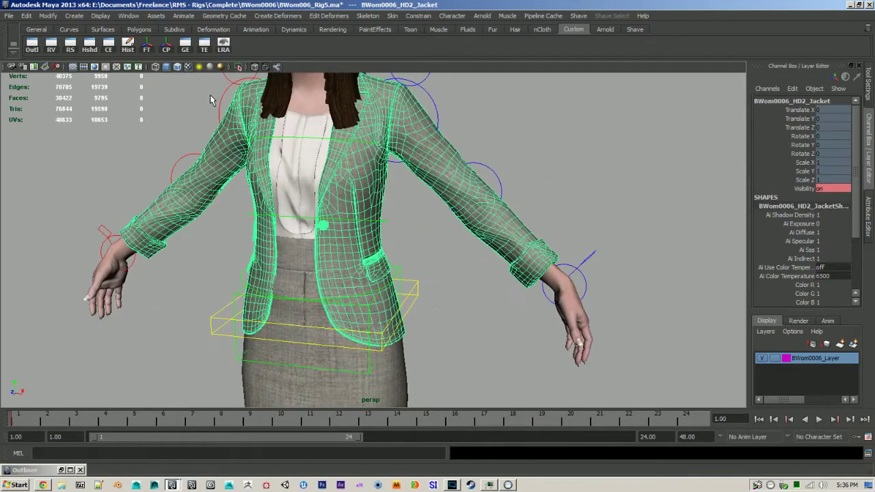
{"action": "left_click", "coordinate": [239, 66]}
Examine the wireframe of the jacket's pocket flaps, front opening and sleeve cuff.
{"action": "mouse_move", "coordinate": [465, 195]}
{"action": "left_mouse_down", "text": "alt"}
{"action": "mouse_move", "coordinate": [521, 197]}
{"action": "mouse_move", "coordinate": [479, 199]}
{"action": "left_mouse_up", "text": "alt"}
{"action": "right_click_drag", "start_coordinate": [479, 198], "coordinate": [573, 334], "text": "alt"}
{"action": "left_click_drag", "start_coordinate": [573, 334], "coordinate": [571, 297], "text": "alt"}
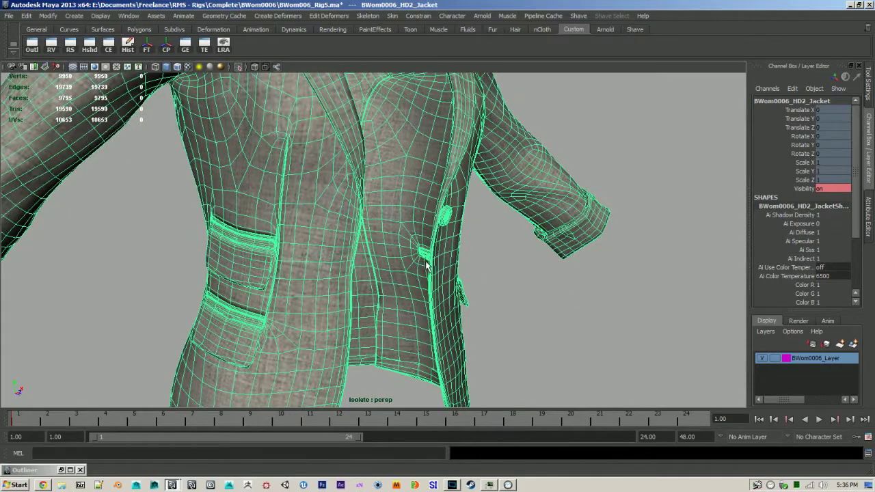
{"action": "right_click_drag", "start_coordinate": [428, 267], "coordinate": [516, 336], "text": "alt"}
{"action": "left_click_drag", "start_coordinate": [516, 336], "coordinate": [383, 277], "text": "alt"}
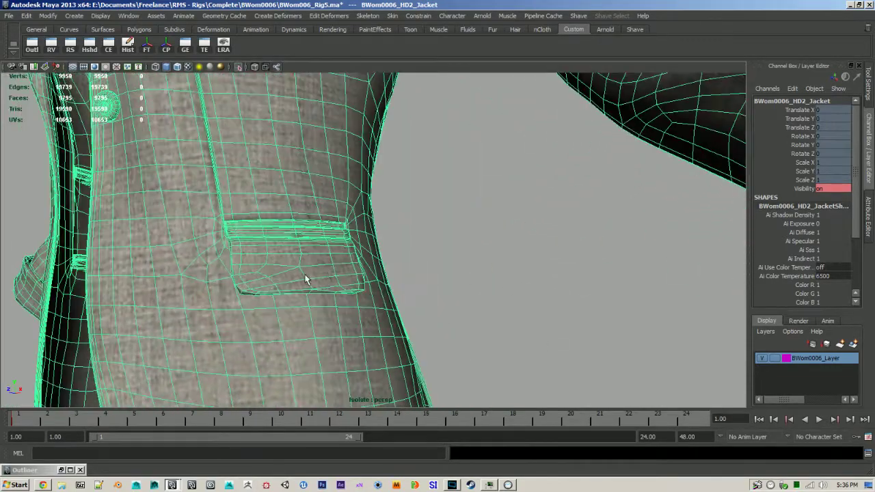
{"action": "left_click_drag", "start_coordinate": [306, 273], "coordinate": [516, 328], "text": "alt"}
{"action": "right_click_drag", "start_coordinate": [516, 328], "coordinate": [416, 295], "text": "alt"}
{"action": "left_click_drag", "start_coordinate": [416, 294], "coordinate": [492, 314], "text": "alt"}
{"action": "right_click_drag", "start_coordinate": [492, 315], "coordinate": [117, 225], "text": "alt"}
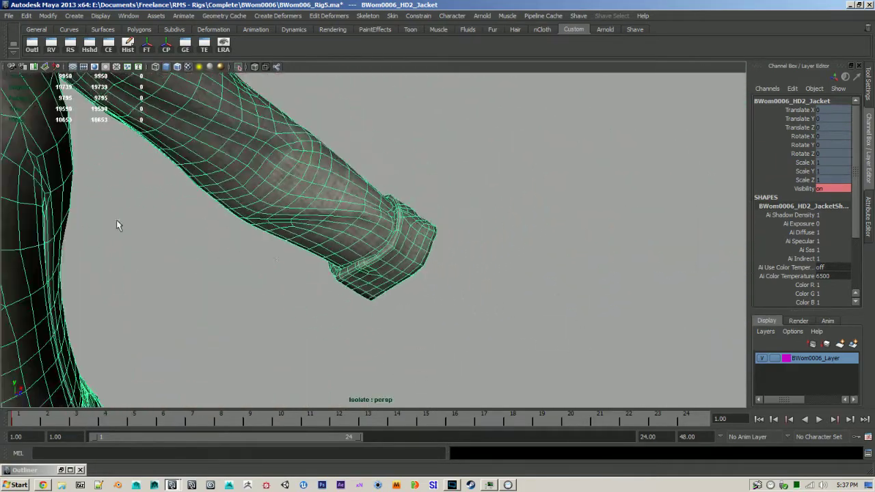
Examine the isolated jacket's collar, lapels and the dense mesh of its front button.
{"action": "left_click_drag", "start_coordinate": [117, 225], "coordinate": [356, 266], "text": "alt"}
{"action": "right_click_drag", "start_coordinate": [356, 267], "coordinate": [287, 225], "text": "alt"}
{"action": "left_click_drag", "start_coordinate": [374, 139], "coordinate": [424, 308], "text": "alt"}
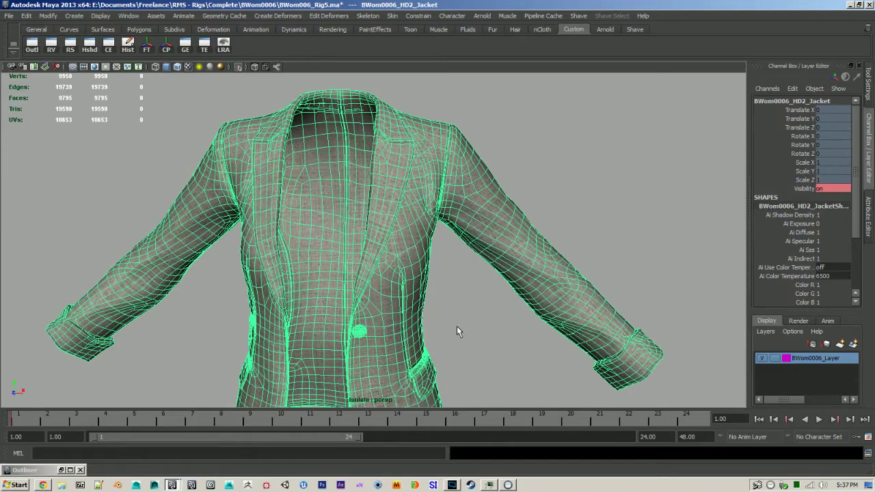
{"action": "right_click_drag", "start_coordinate": [457, 326], "coordinate": [406, 297], "text": "alt"}
{"action": "middle_click_drag", "start_coordinate": [406, 297], "coordinate": [408, 184], "text": "alt"}
{"action": "right_click_drag", "start_coordinate": [408, 185], "coordinate": [567, 318], "text": "alt"}
{"action": "middle_click_drag", "start_coordinate": [325, 137], "coordinate": [385, 322], "text": "alt"}
{"action": "right_click_drag", "start_coordinate": [385, 322], "coordinate": [400, 329], "text": "alt"}
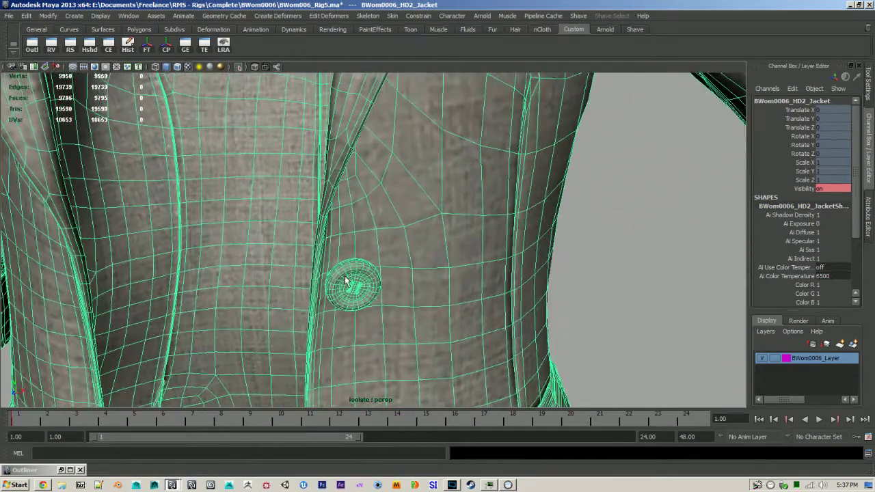
{"action": "right_click_drag", "start_coordinate": [362, 290], "coordinate": [339, 263], "text": "alt"}
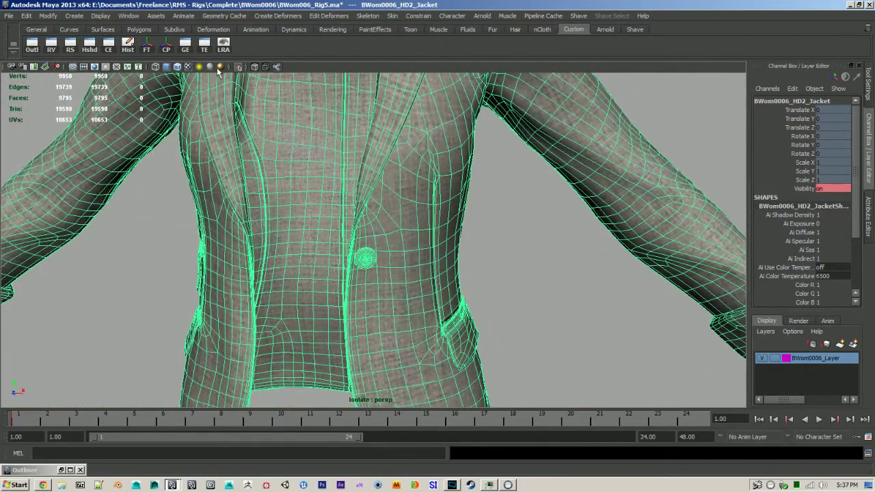
End the jacket's isolation to show the whole character and clear the selection.
{"action": "left_click", "coordinate": [240, 68]}
{"action": "right_click_drag", "start_coordinate": [540, 205], "coordinate": [472, 229], "text": "alt"}
{"action": "left_click_drag", "start_coordinate": [472, 229], "coordinate": [455, 252], "text": "alt"}
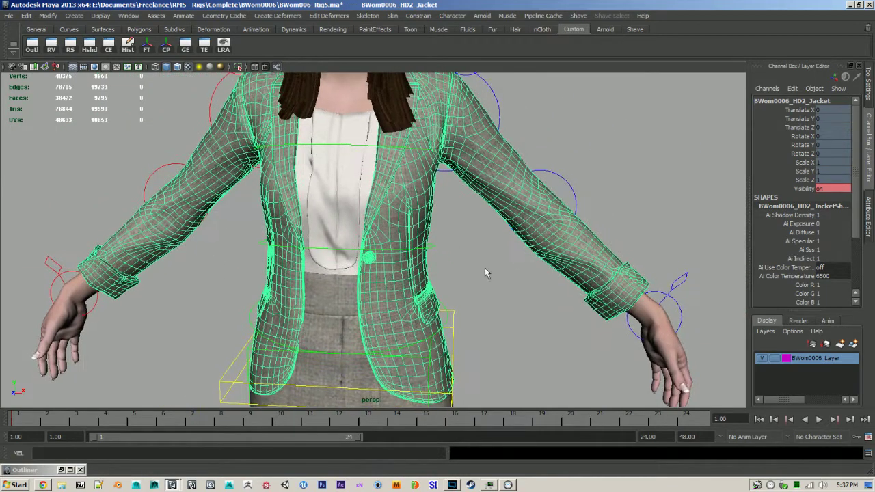
{"action": "left_click", "coordinate": [486, 271]}
Select the jacket mesh at its front button on the full character.
{"action": "right_click_drag", "start_coordinate": [487, 271], "coordinate": [441, 262], "text": "alt"}
{"action": "middle_click_drag", "start_coordinate": [442, 262], "coordinate": [446, 277], "text": "alt"}
{"action": "right_click_drag", "start_coordinate": [446, 277], "coordinate": [426, 285], "text": "alt"}
{"action": "middle_click_drag", "start_coordinate": [426, 286], "coordinate": [426, 232], "text": "alt"}
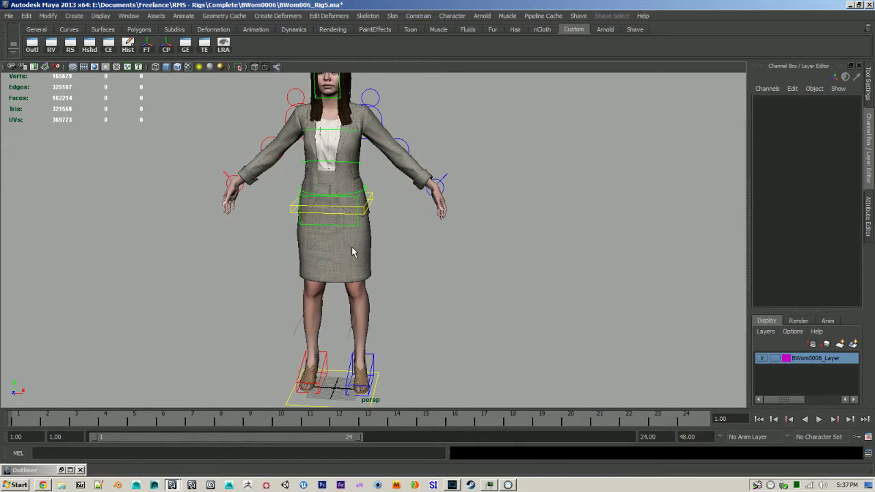
{"action": "middle_click_drag", "start_coordinate": [353, 248], "coordinate": [378, 322], "text": "alt"}
{"action": "right_click_drag", "start_coordinate": [378, 323], "coordinate": [472, 308], "text": "alt"}
{"action": "middle_click_drag", "start_coordinate": [472, 307], "coordinate": [422, 234], "text": "alt"}
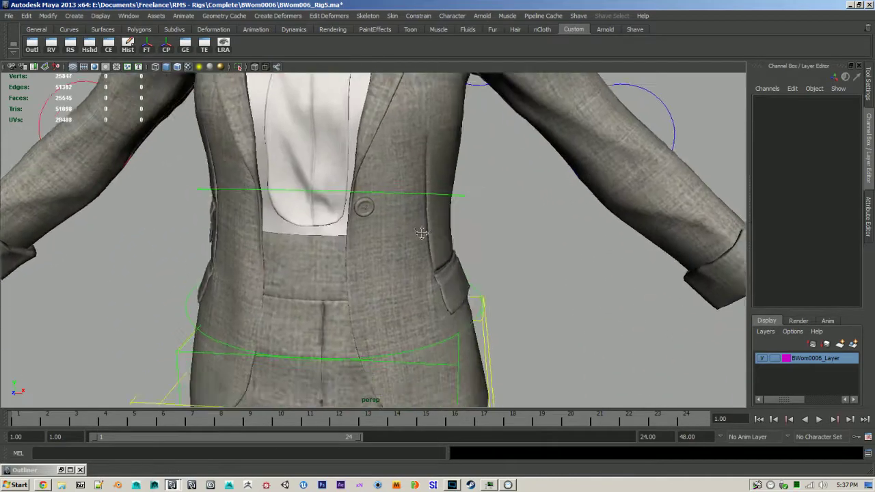
{"action": "right_click_drag", "start_coordinate": [422, 235], "coordinate": [417, 267], "text": "alt"}
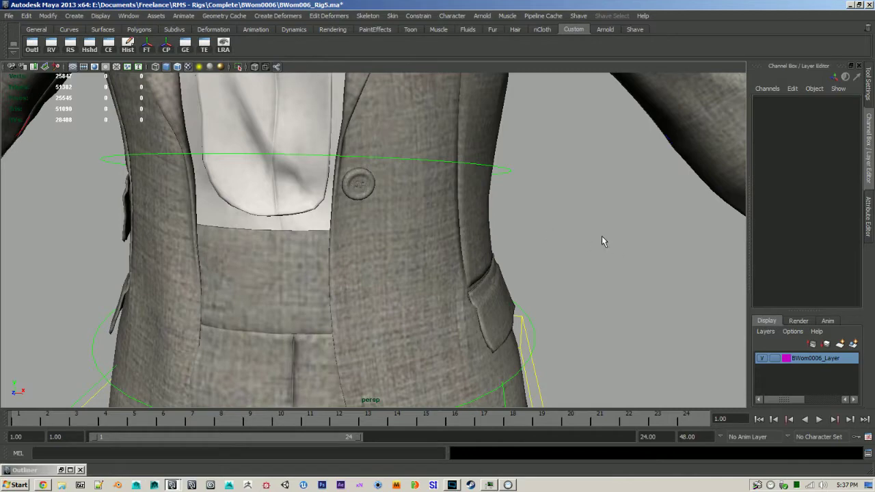
{"action": "left_click", "coordinate": [355, 182]}
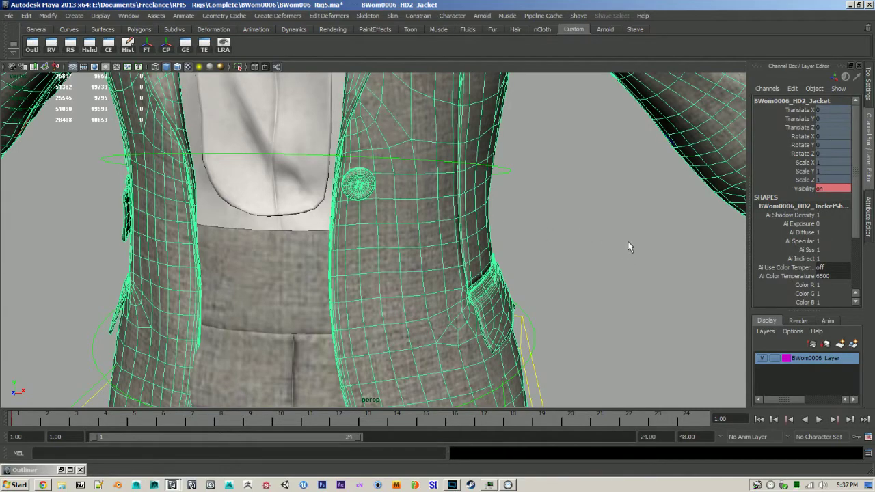
Select the blouse mesh under the jacket and examine its wireframe.
{"action": "right_click_drag", "start_coordinate": [628, 241], "coordinate": [322, 196], "text": "alt"}
{"action": "left_click_drag", "start_coordinate": [327, 229], "coordinate": [354, 233], "text": "alt"}
{"action": "right_click_drag", "start_coordinate": [353, 232], "coordinate": [266, 231], "text": "alt"}
{"action": "middle_click_drag", "start_coordinate": [267, 231], "coordinate": [244, 253], "text": "alt"}
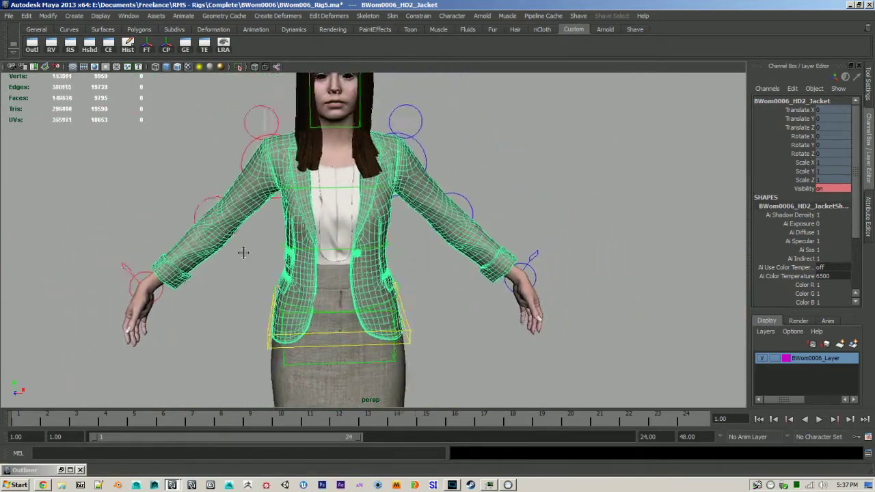
{"action": "scroll", "coordinate": [244, 253], "scroll_direction": "up", "scroll_amount": 3}
{"action": "left_click", "coordinate": [259, 211]}
{"action": "scroll", "coordinate": [335, 256], "scroll_direction": "up", "scroll_amount": 3}
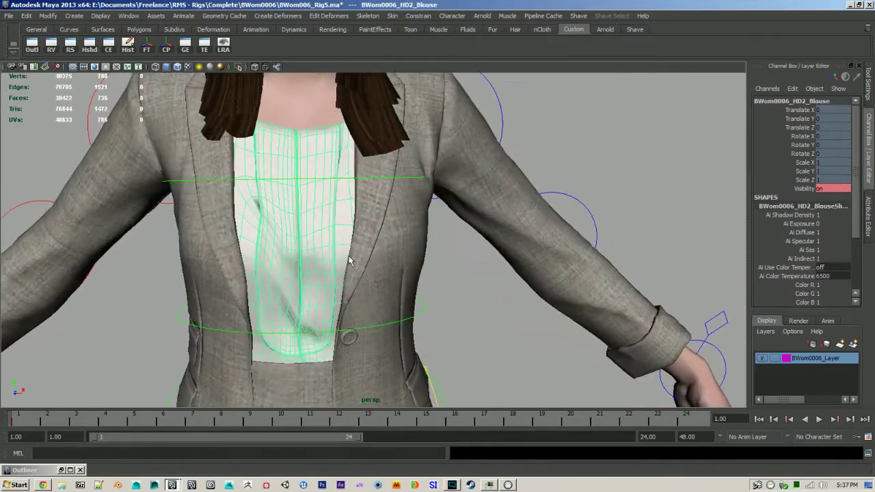
{"action": "left_click", "coordinate": [385, 221]}
{"action": "left_click", "coordinate": [338, 221]}
{"action": "scroll", "coordinate": [404, 244], "scroll_direction": "down", "scroll_amount": 4}
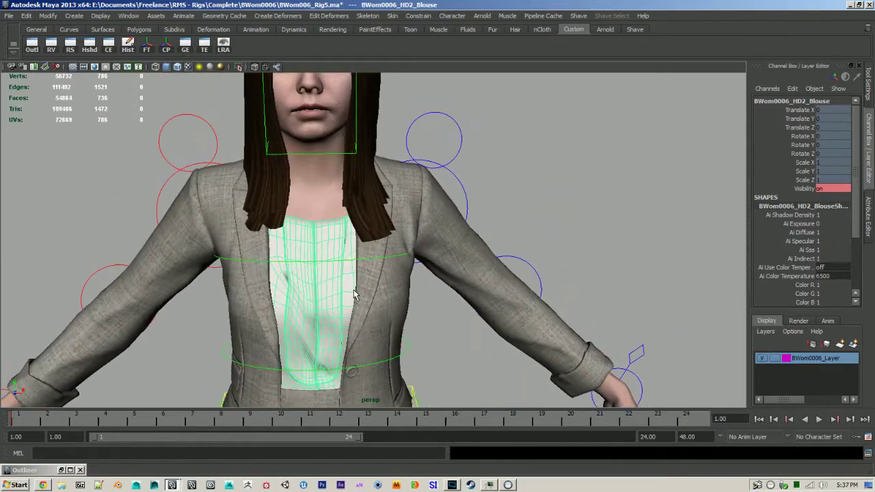
Compare the wireframes of the outfit's separate meshes down to the skirt and legs, ending with the skirt mesh selected.
{"action": "left_click", "coordinate": [316, 204]}
{"action": "left_click", "coordinate": [381, 251]}
{"action": "left_click", "coordinate": [340, 247]}
{"action": "scroll", "coordinate": [377, 156], "scroll_direction": "down", "scroll_amount": 5}
{"action": "middle_click_drag", "start_coordinate": [368, 262], "coordinate": [363, 196], "text": "alt"}
{"action": "left_click", "coordinate": [376, 271]}
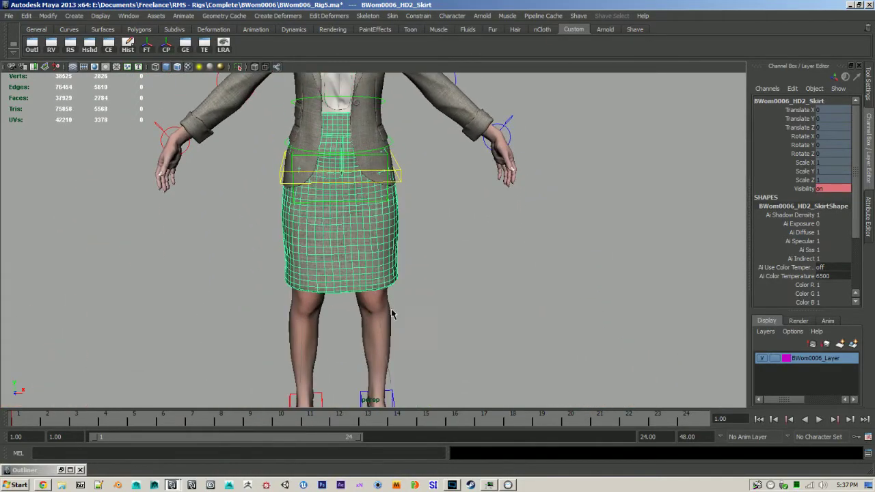
{"action": "left_click", "coordinate": [393, 313]}
{"action": "left_click", "coordinate": [528, 342]}
{"action": "scroll", "coordinate": [528, 342], "scroll_direction": "down", "scroll_amount": 3}
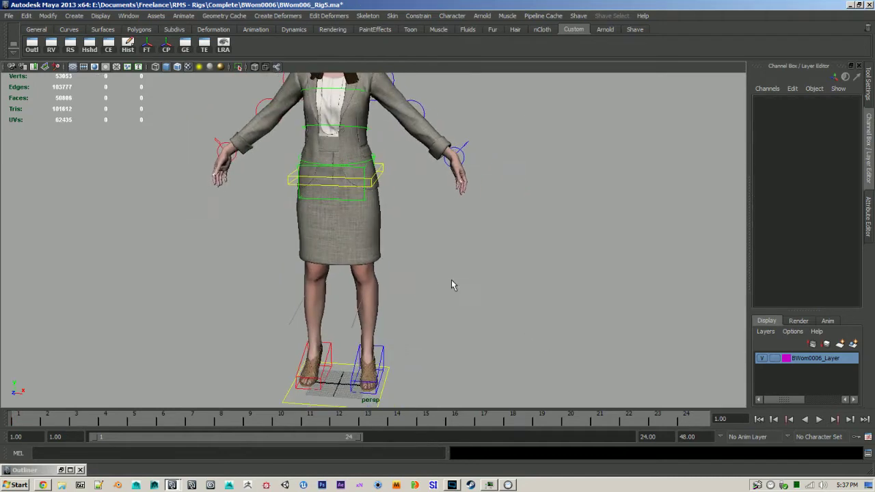
{"action": "left_click", "coordinate": [330, 256]}
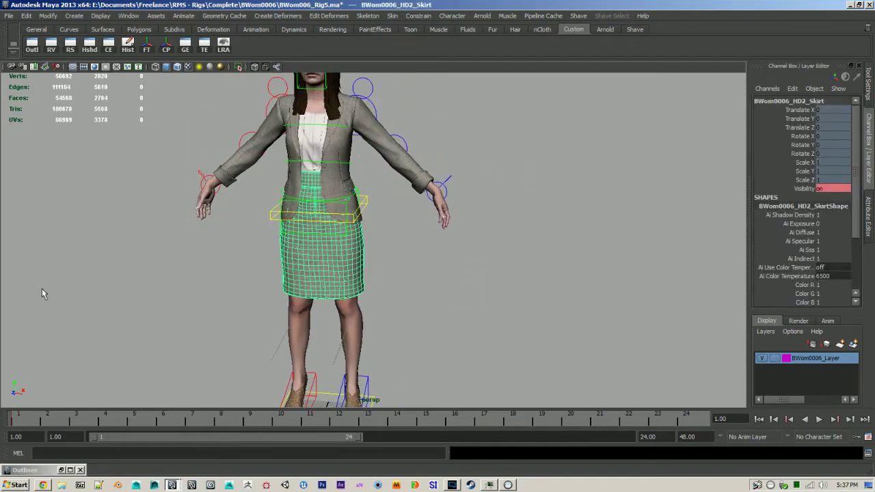
Open the Outliner and expand BWom0006_Rig, grp_mesh1 and Bwom0006_Mesh to list the character's meshes.
{"action": "left_click", "coordinate": [62, 470]}
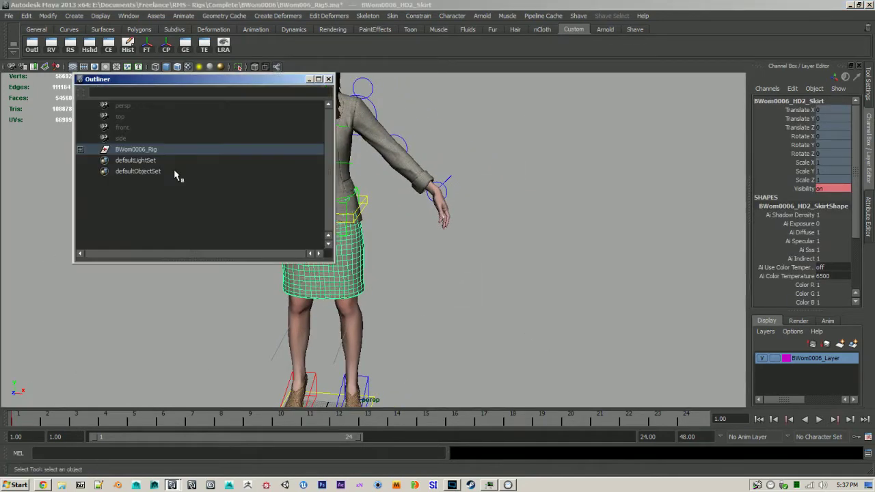
{"action": "left_click", "coordinate": [80, 149]}
{"action": "left_click", "coordinate": [80, 171]}
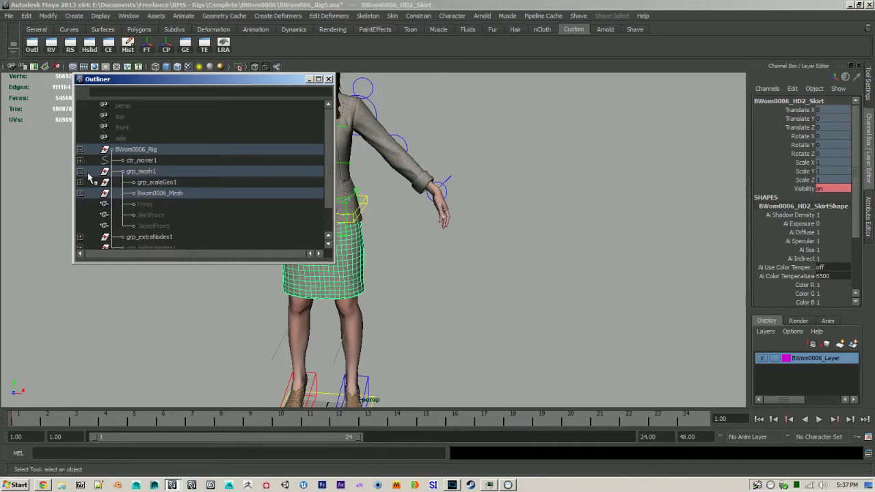
{"action": "left_click", "coordinate": [80, 193]}
Try detaching the skin from all meshes in Bwom0006_Mesh, from BWom0006_HD2_Eyelashes to BWom0006_HD2_Hands_Legs.
{"action": "left_click", "coordinate": [191, 204]}
{"action": "scroll", "coordinate": [206, 219], "scroll_direction": "down", "scroll_amount": 5}
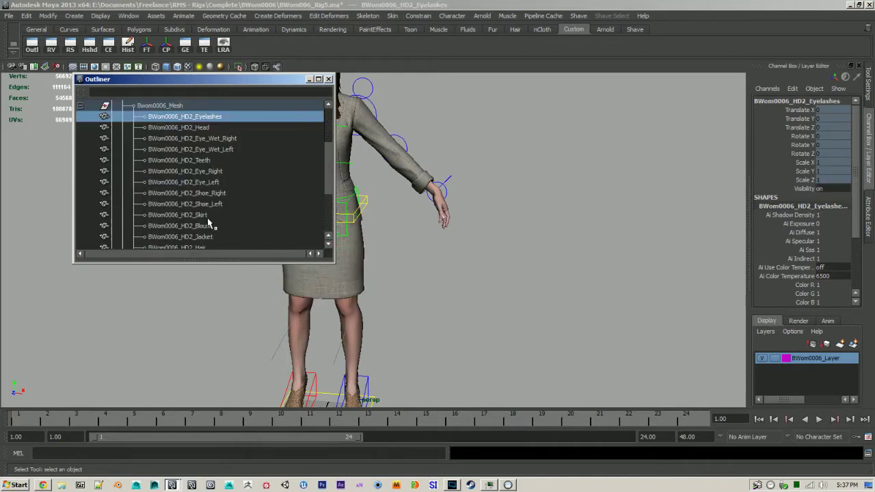
{"action": "left_click", "coordinate": [214, 160], "text": "shift"}
{"action": "left_click", "coordinate": [393, 15]}
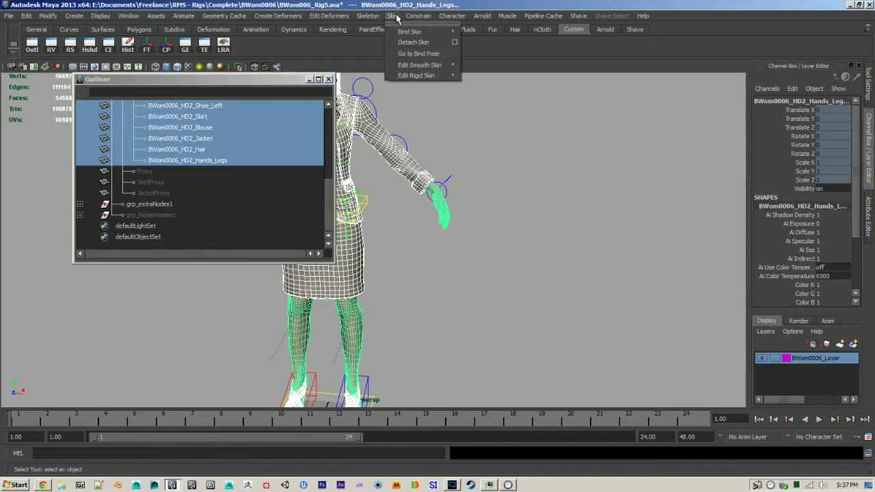
{"action": "left_click", "coordinate": [414, 42]}
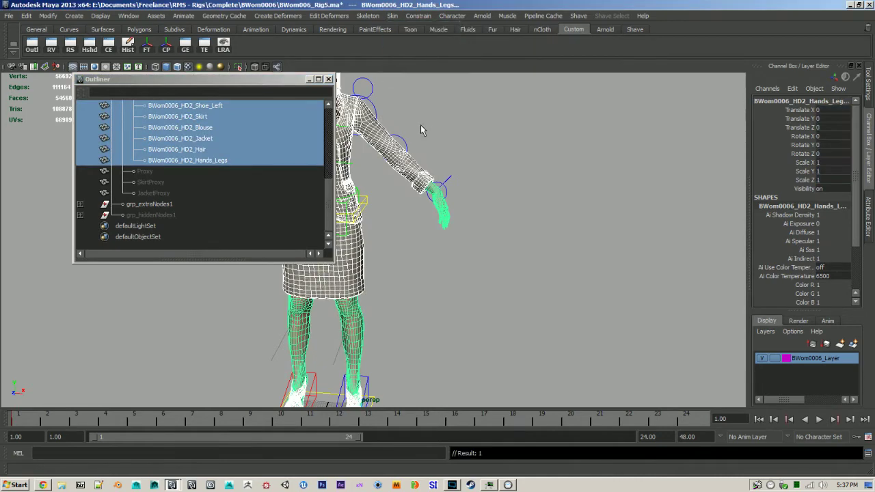
{"action": "key", "text": "f"}
{"action": "scroll", "coordinate": [211, 164], "scroll_direction": "up", "scroll_amount": 5}
{"action": "scroll", "coordinate": [329, 163], "scroll_direction": "down", "scroll_amount": 1}
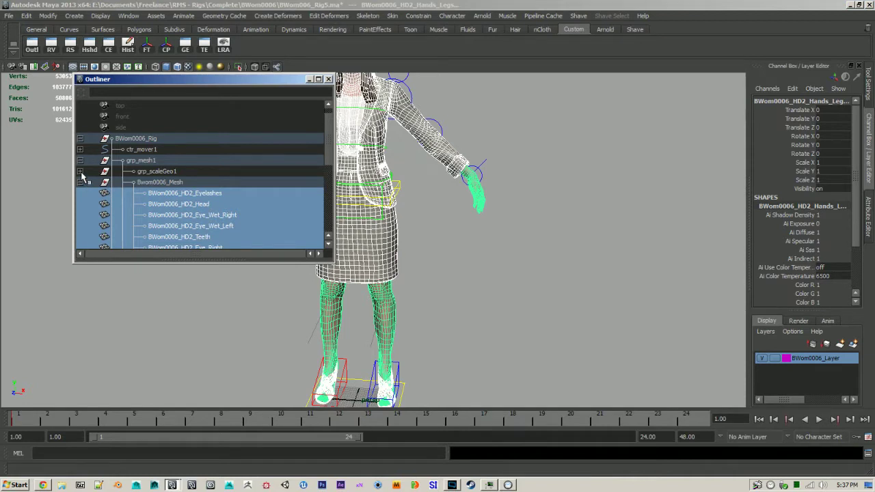
{"action": "left_click", "coordinate": [164, 193]}
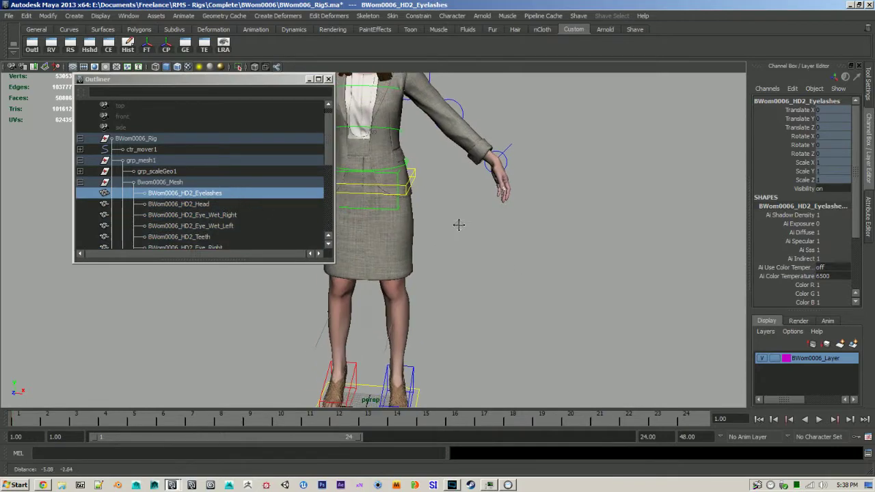
Select only the skirt and jacket meshes and detach their skin.
{"action": "left_click", "coordinate": [395, 184]}
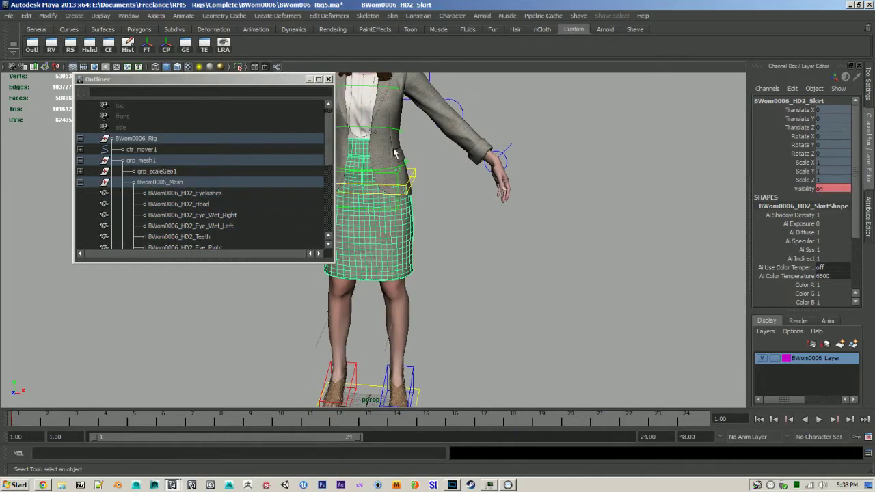
{"action": "left_click", "coordinate": [395, 149], "text": "shift"}
{"action": "middle_click_drag", "start_coordinate": [426, 241], "coordinate": [491, 311], "text": "alt"}
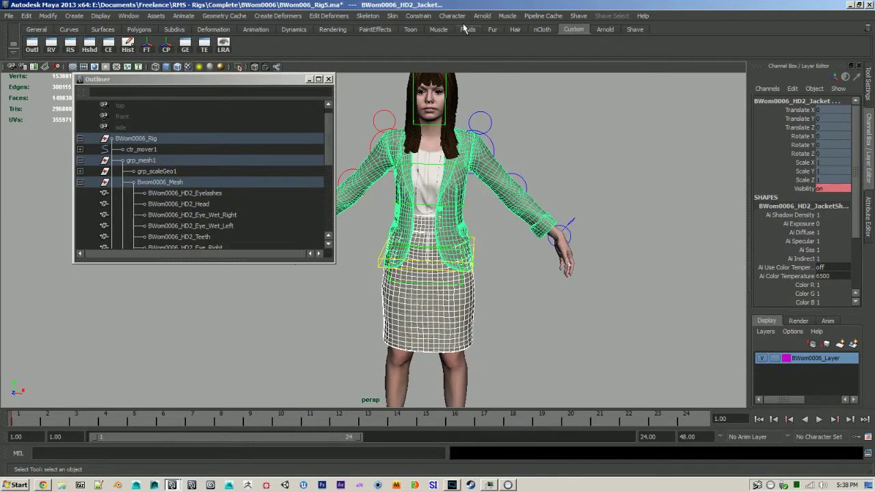
{"action": "left_click", "coordinate": [394, 18]}
{"action": "left_click", "coordinate": [408, 41]}
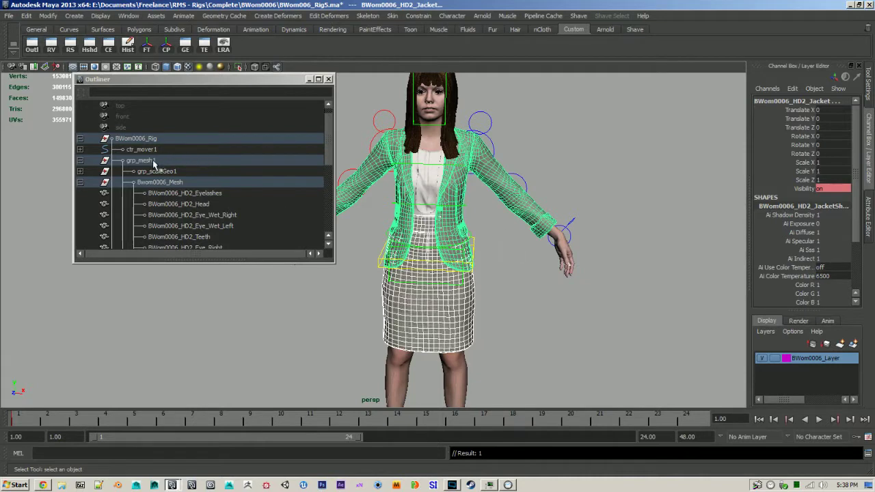
Smooth-bind the skirt and jacket to the Reference joint under grp_joints1, and clear the selection with the Outliner minimized.
{"action": "left_click", "coordinate": [80, 149]}
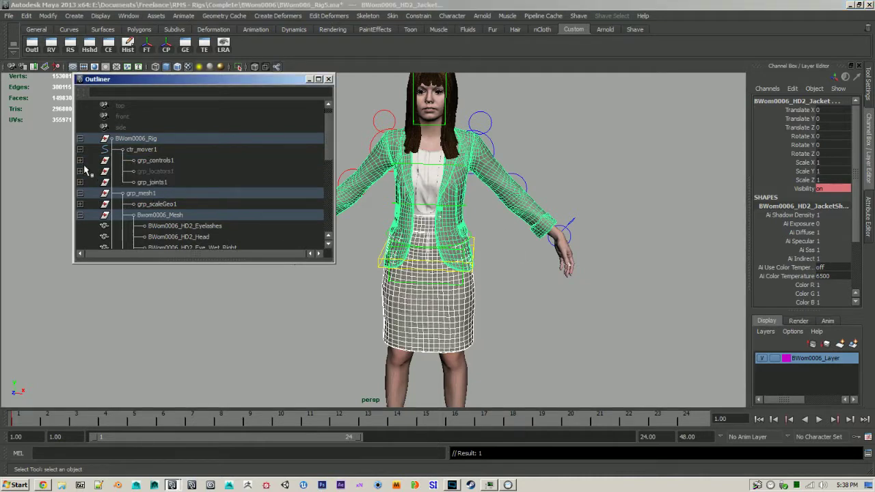
{"action": "left_click", "coordinate": [80, 183]}
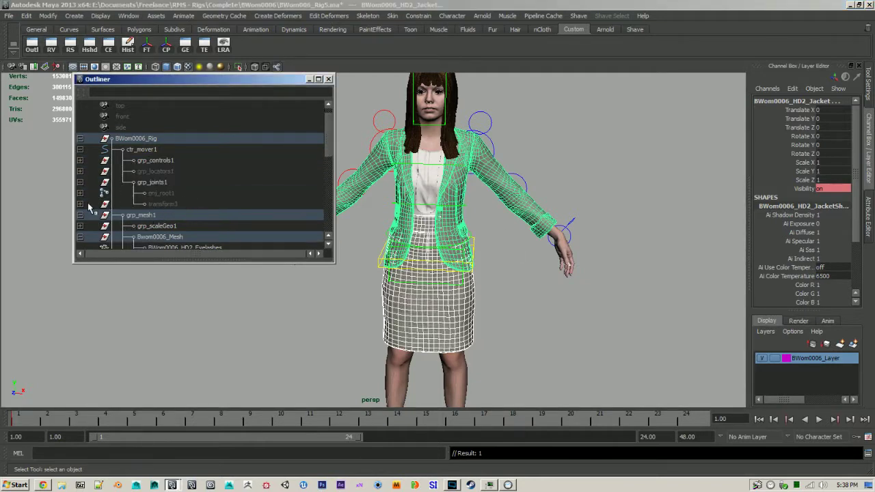
{"action": "left_click", "coordinate": [80, 204]}
{"action": "left_click", "coordinate": [202, 217]}
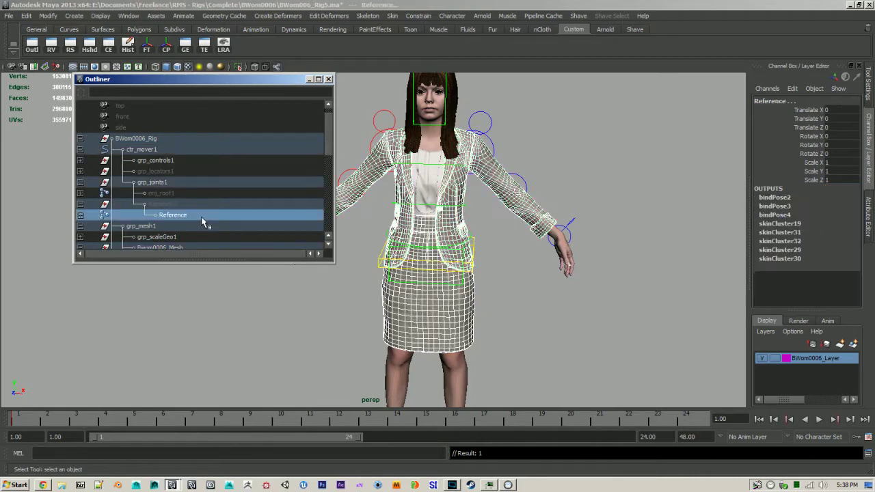
{"action": "left_click", "coordinate": [394, 16]}
{"action": "mouse_move", "coordinate": [415, 32]}
{"action": "left_click", "coordinate": [488, 33]}
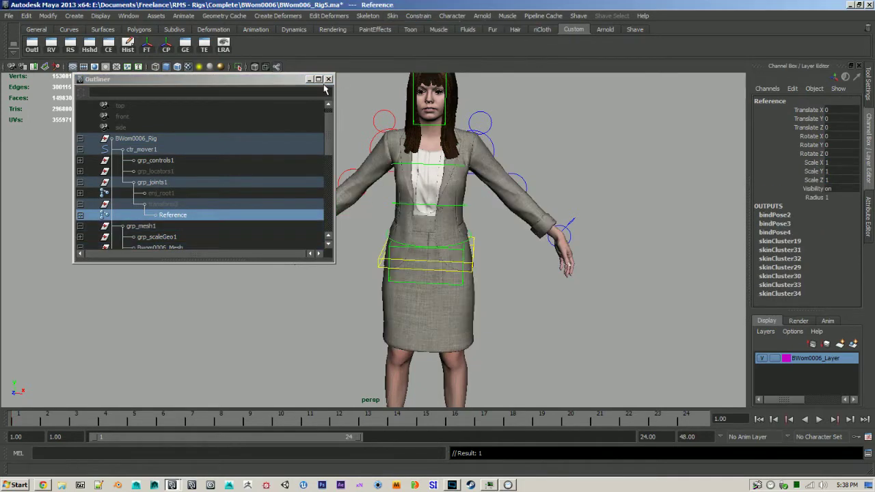
{"action": "left_click", "coordinate": [308, 79]}
{"action": "left_click", "coordinate": [584, 160]}
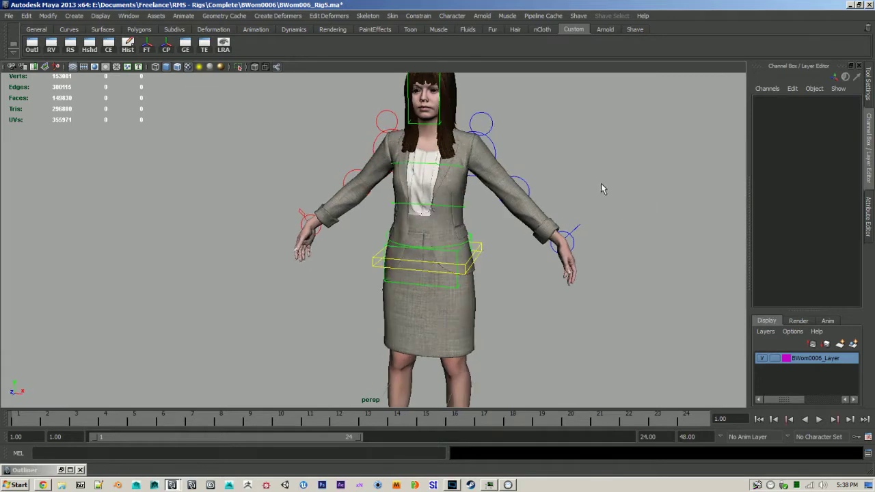
Raise the left leg by moving its IK control L_ctr_legIK1 to translate values -9.986, 27.652, 37.374.
{"action": "middle_click_drag", "start_coordinate": [603, 190], "coordinate": [547, 181], "text": "alt"}
{"action": "right_click_drag", "start_coordinate": [547, 180], "coordinate": [548, 237], "text": "alt"}
{"action": "left_click", "coordinate": [489, 154]}
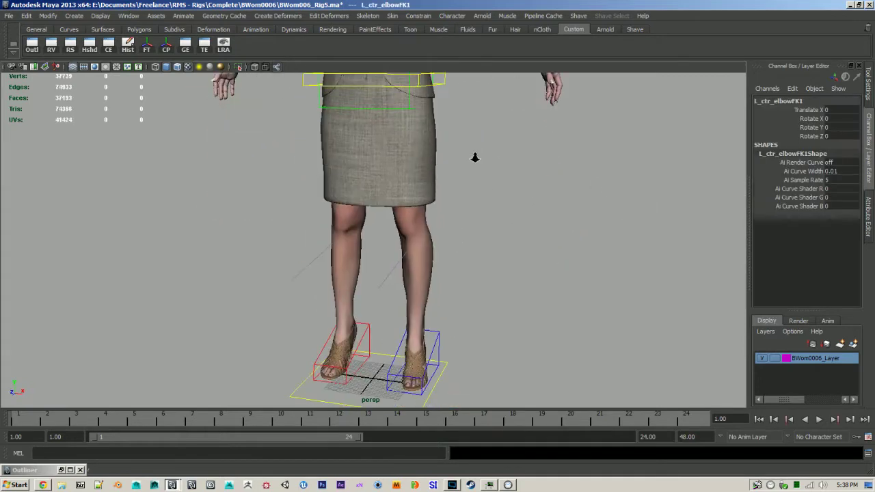
{"action": "right_click_drag", "start_coordinate": [475, 158], "coordinate": [470, 159], "text": "alt"}
{"action": "left_click", "coordinate": [422, 330]}
{"action": "left_click_drag", "start_coordinate": [426, 333], "coordinate": [278, 303], "text": "alt"}
{"action": "key", "text": "w"}
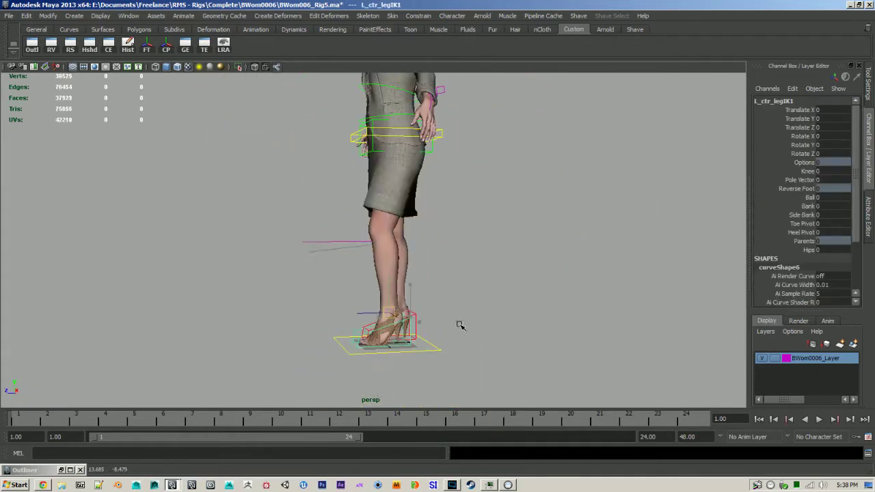
{"action": "middle_click_drag", "start_coordinate": [460, 326], "coordinate": [398, 266]}
Examine how the skirt deforms around the raised left leg from behind and in front, picking individual skirt faces.
{"action": "right_click_drag", "start_coordinate": [398, 265], "coordinate": [499, 410], "text": "alt"}
{"action": "left_click_drag", "start_coordinate": [497, 405], "coordinate": [277, 318], "text": "alt"}
{"action": "right_click_drag", "start_coordinate": [278, 318], "coordinate": [477, 272], "text": "alt"}
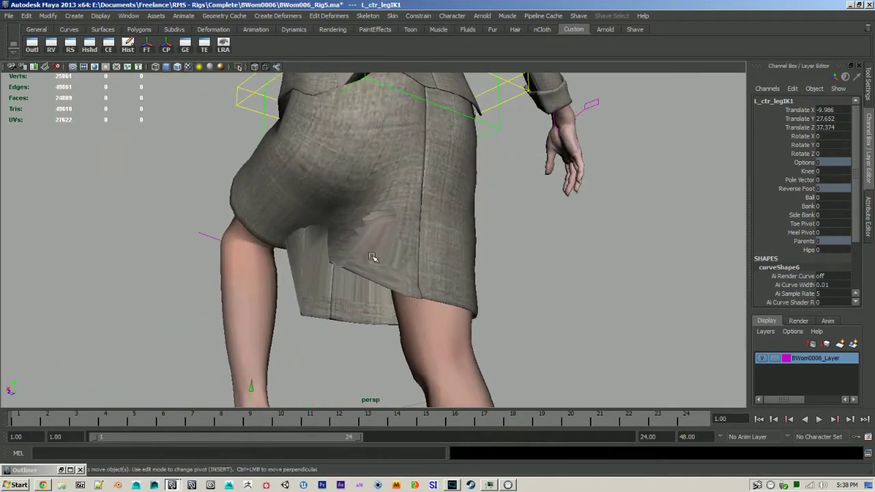
{"action": "left_click", "coordinate": [382, 248]}
{"action": "left_click", "coordinate": [515, 294]}
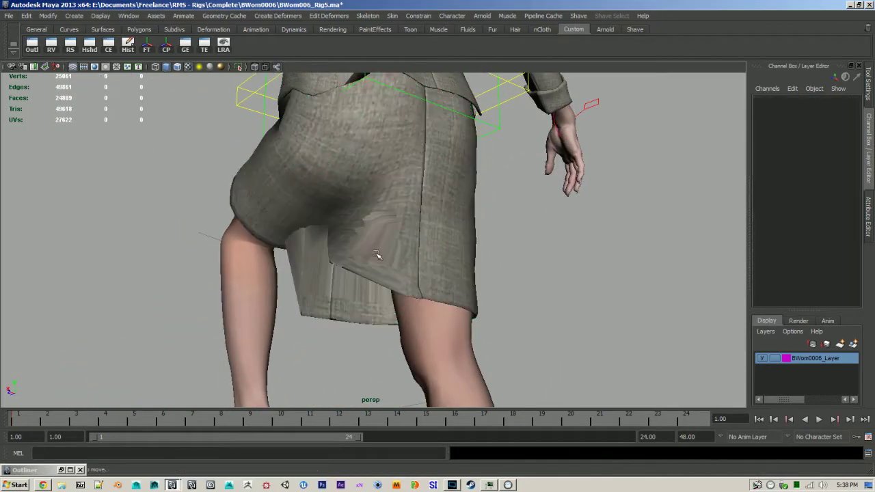
{"action": "left_click", "coordinate": [375, 242]}
{"action": "right_click_drag", "start_coordinate": [387, 233], "coordinate": [386, 256]}
{"action": "left_click", "coordinate": [384, 234]}
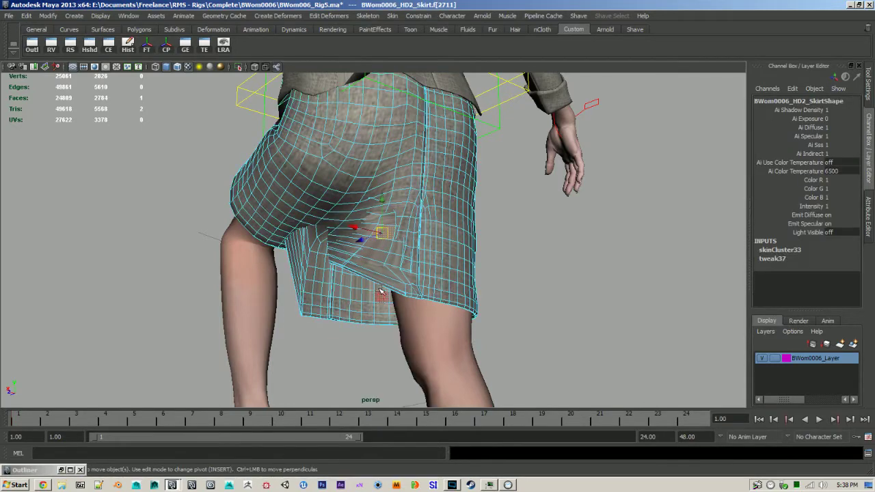
{"action": "left_click_drag", "start_coordinate": [392, 307], "coordinate": [463, 256], "text": "alt"}
{"action": "right_click_drag", "start_coordinate": [381, 212], "coordinate": [429, 199]}
{"action": "left_click_drag", "start_coordinate": [444, 230], "coordinate": [402, 280], "text": "alt"}
{"action": "left_click_drag", "start_coordinate": [454, 281], "coordinate": [429, 260], "text": "alt"}
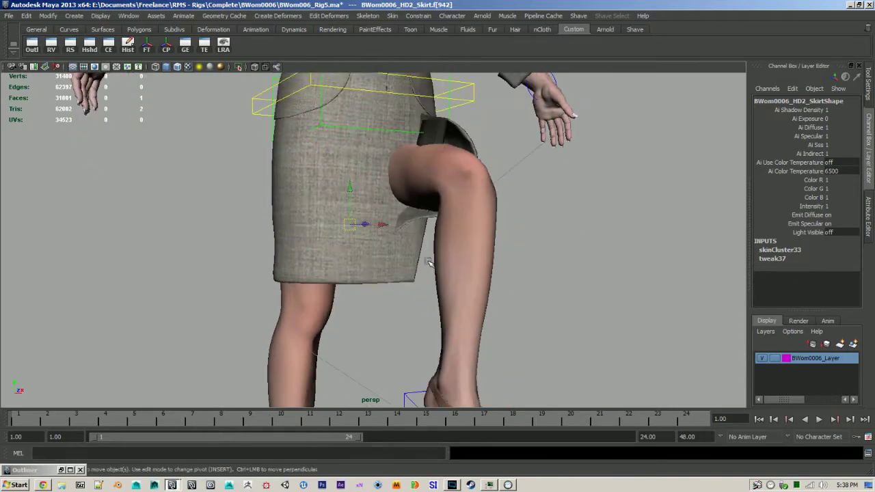
{"action": "right_click_drag", "start_coordinate": [430, 261], "coordinate": [379, 332], "text": "alt"}
{"action": "middle_click_drag", "start_coordinate": [379, 332], "coordinate": [395, 264], "text": "alt"}
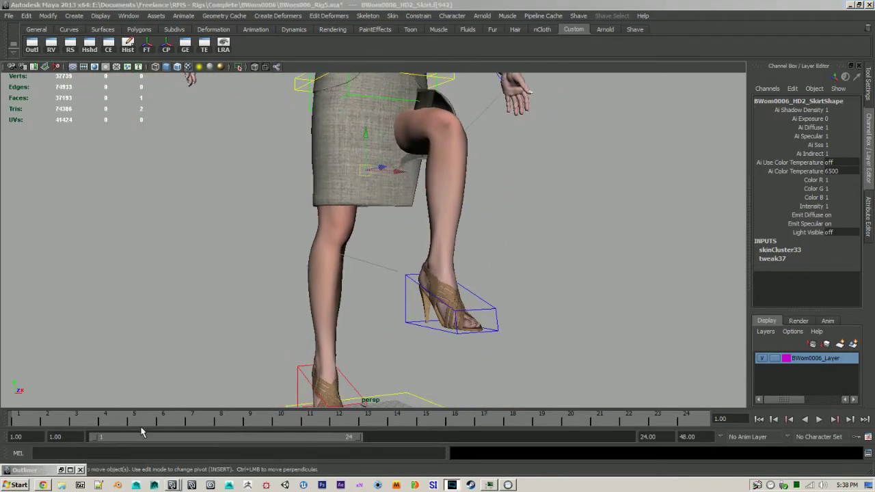
Execute the RigHelper v3.2.3 script from the Script Editor and open the Rig Helper window with its MEL command.
{"action": "left_click", "coordinate": [277, 5]}
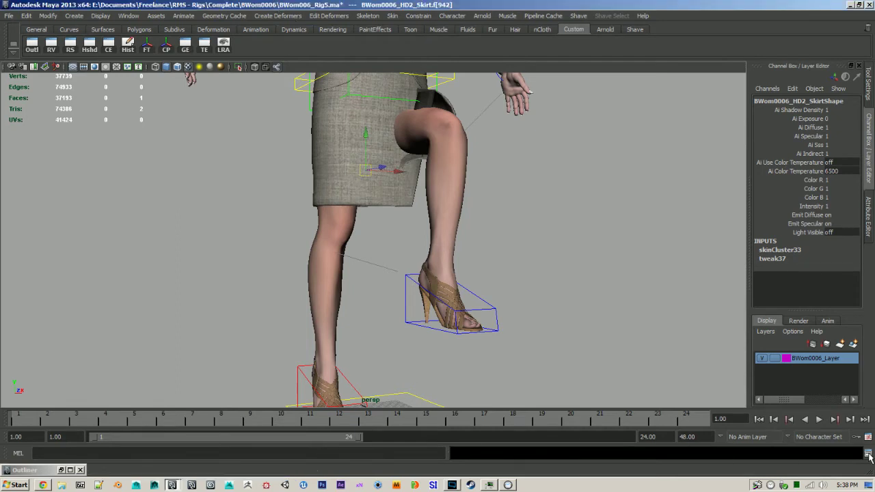
{"action": "key", "text": "alt+s"}
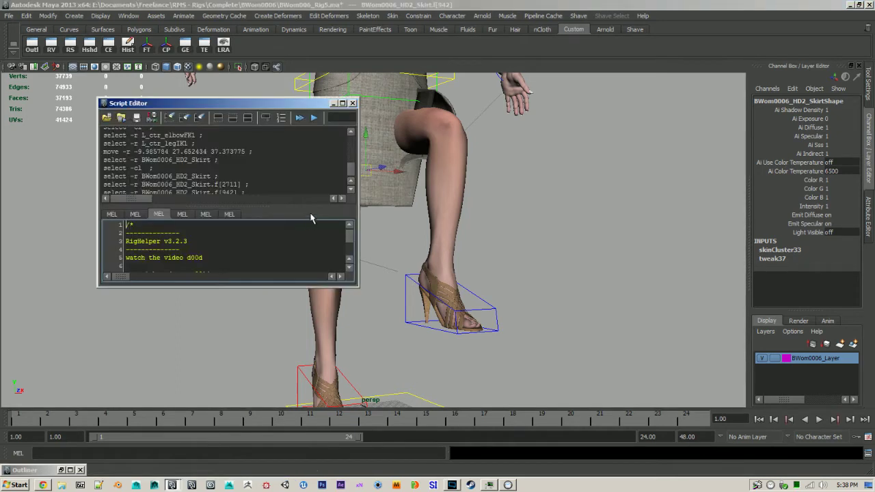
{"action": "left_click", "coordinate": [301, 118]}
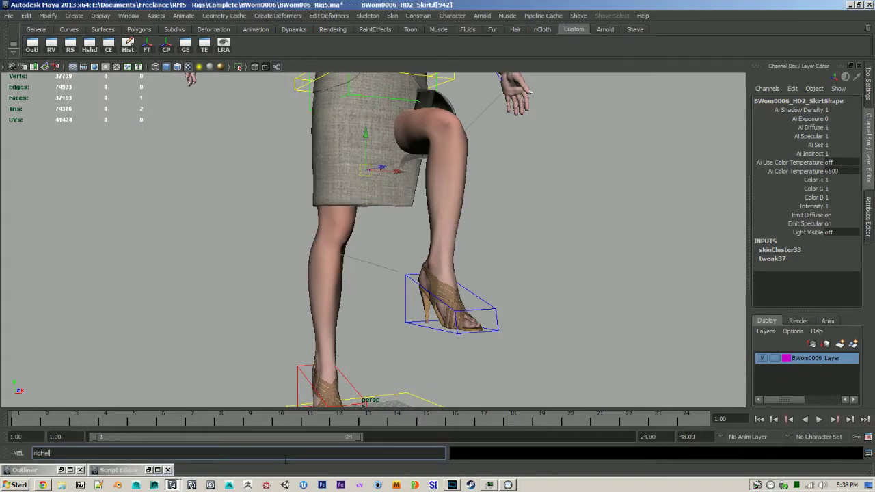
{"action": "key", "text": "Return"}
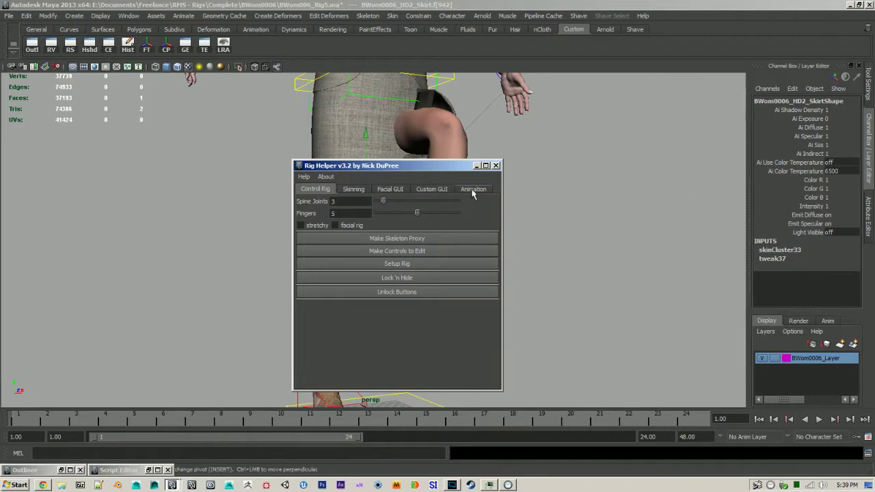
Reset the character to its default pose with Rig Helper's animation tools and minimize the Rig Helper window.
{"action": "left_click", "coordinate": [472, 190]}
{"action": "left_click", "coordinate": [304, 229]}
{"action": "left_click", "coordinate": [476, 167]}
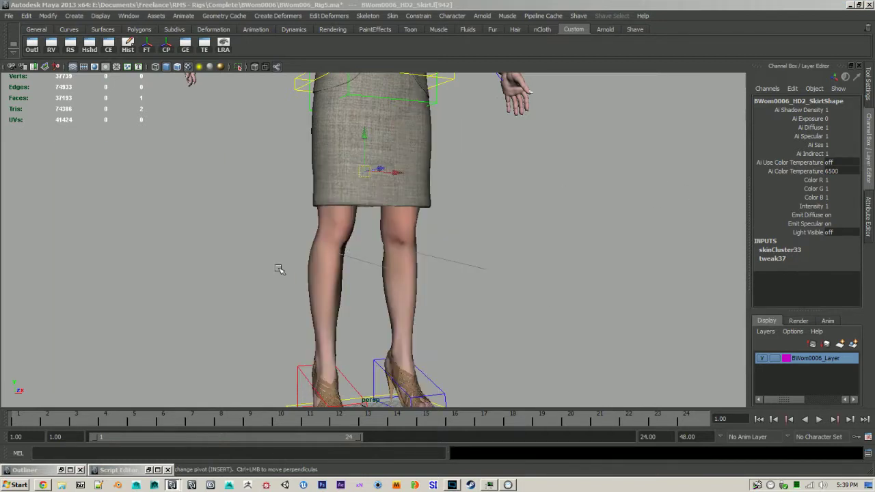
Move the right leg's IK control R_ctr_legIK1 outward and backward to about 35.7, 14, -54.1 to test the skirt.
{"action": "right_click_drag", "start_coordinate": [390, 335], "coordinate": [323, 272], "text": "alt"}
{"action": "left_click", "coordinate": [375, 316]}
{"action": "left_click_drag", "start_coordinate": [442, 352], "coordinate": [416, 333], "text": "alt"}
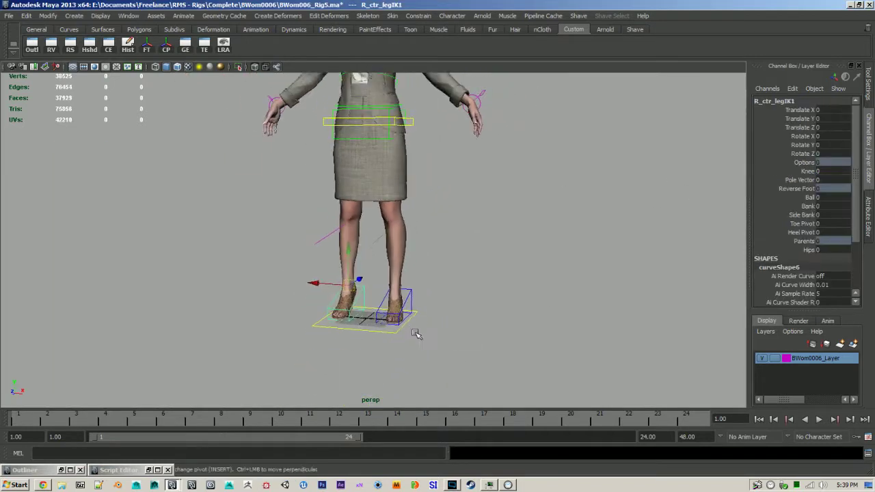
{"action": "middle_click_drag", "start_coordinate": [415, 333], "coordinate": [418, 380], "text": "alt"}
{"action": "middle_click_drag", "start_coordinate": [490, 351], "coordinate": [475, 347]}
{"action": "left_click_drag", "start_coordinate": [475, 347], "coordinate": [400, 340], "text": "alt"}
{"action": "middle_click_drag", "start_coordinate": [451, 327], "coordinate": [351, 305]}
Try two further positions for the right foot control while checking the skirt, and undo both moves.
{"action": "left_click_drag", "start_coordinate": [351, 305], "coordinate": [433, 309], "text": "alt"}
{"action": "middle_click_drag", "start_coordinate": [433, 309], "coordinate": [351, 293], "text": "alt"}
{"action": "right_click_drag", "start_coordinate": [350, 293], "coordinate": [485, 360], "text": "alt"}
{"action": "middle_click_drag", "start_coordinate": [488, 357], "coordinate": [573, 279]}
{"action": "left_click_drag", "start_coordinate": [572, 279], "coordinate": [445, 276], "text": "alt"}
{"action": "middle_click_drag", "start_coordinate": [443, 277], "coordinate": [551, 264]}
{"action": "key", "text": "ctrl+z"}
{"action": "key", "text": "ctrl+z"}
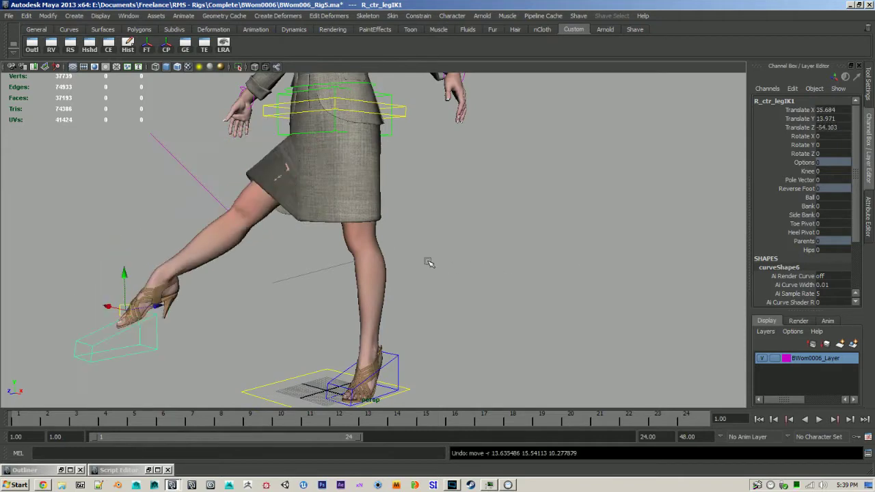
Undo the last foot move and set R_ctr_legIK1's Translate X, Y, Z and Rotate X, Y channels to 0.
{"action": "key", "text": "ctrl+z"}
{"action": "left_click_drag", "start_coordinate": [372, 249], "coordinate": [560, 244], "text": "alt"}
{"action": "left_click_drag", "start_coordinate": [826, 111], "coordinate": [824, 145]}
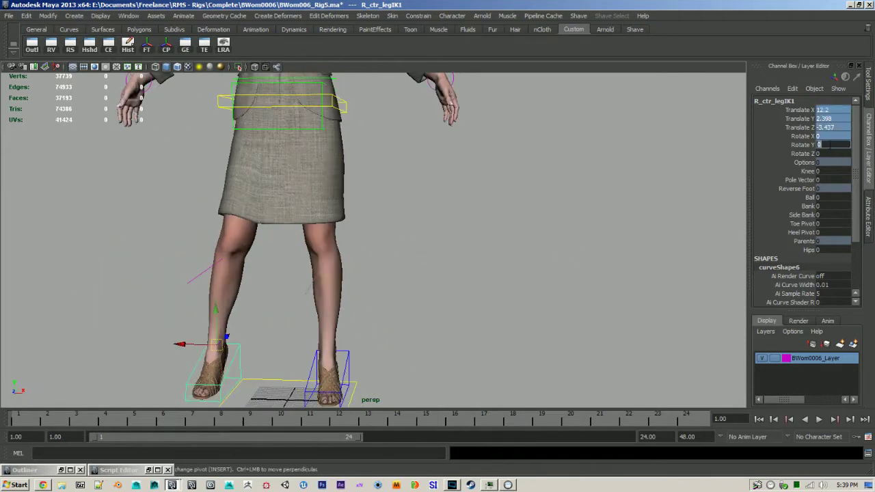
{"action": "type", "text": "0"}
{"action": "key", "text": "Return"}
Examine the Reference and Hips influences on BWom0006_HD2_Skirt with the Paint Skin Weights Tool, and return to the Select Tool.
{"action": "left_click", "coordinate": [294, 144]}
{"action": "right_click_drag", "start_coordinate": [294, 144], "coordinate": [241, 133]}
{"action": "middle_click_drag", "start_coordinate": [299, 254], "coordinate": [310, 273], "text": "alt"}
{"action": "right_click_drag", "start_coordinate": [309, 272], "coordinate": [482, 316], "text": "alt"}
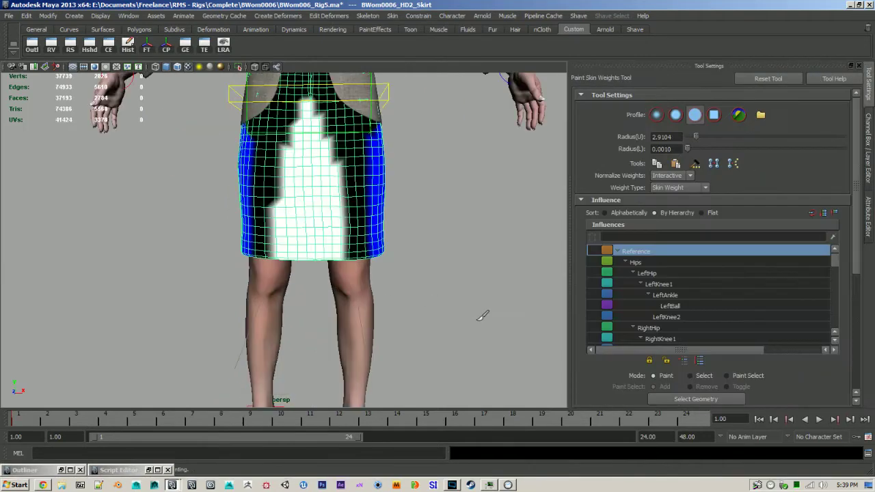
{"action": "scroll", "coordinate": [455, 213], "scroll_direction": "up", "scroll_amount": 3}
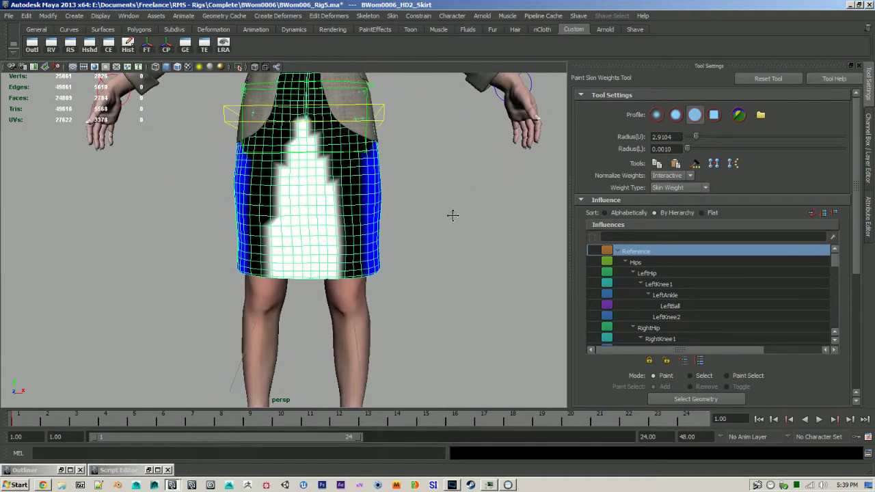
{"action": "left_click", "coordinate": [649, 263]}
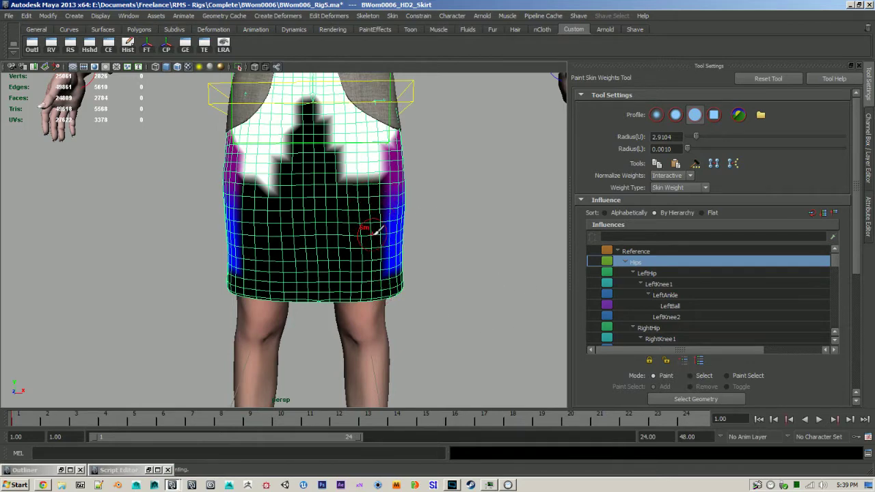
{"action": "right_click_drag", "start_coordinate": [468, 229], "coordinate": [390, 229], "text": "alt"}
{"action": "left_click_drag", "start_coordinate": [380, 228], "coordinate": [296, 220], "text": "alt"}
{"action": "right_click_drag", "start_coordinate": [379, 232], "coordinate": [345, 253], "text": "alt"}
{"action": "mouse_move", "coordinate": [356, 274]}
{"action": "left_mouse_down", "text": "alt"}
{"action": "mouse_move", "coordinate": [187, 291]}
{"action": "mouse_move", "coordinate": [388, 292]}
{"action": "left_mouse_up", "text": "alt"}
{"action": "key", "text": "q"}
{"action": "middle_click_drag", "start_coordinate": [369, 269], "coordinate": [367, 285], "text": "alt"}
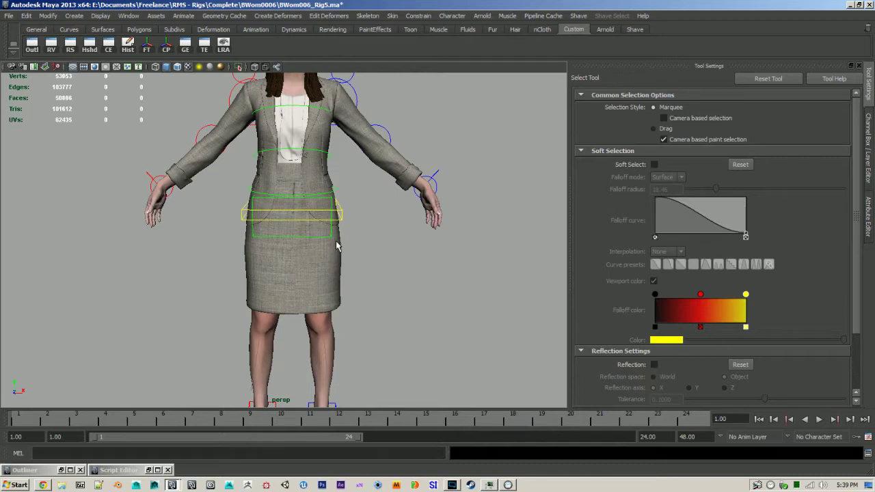
Find the hidden SkirtProxy and JacketProxy meshes in the Outliner and unhide both.
{"action": "left_click", "coordinate": [61, 471]}
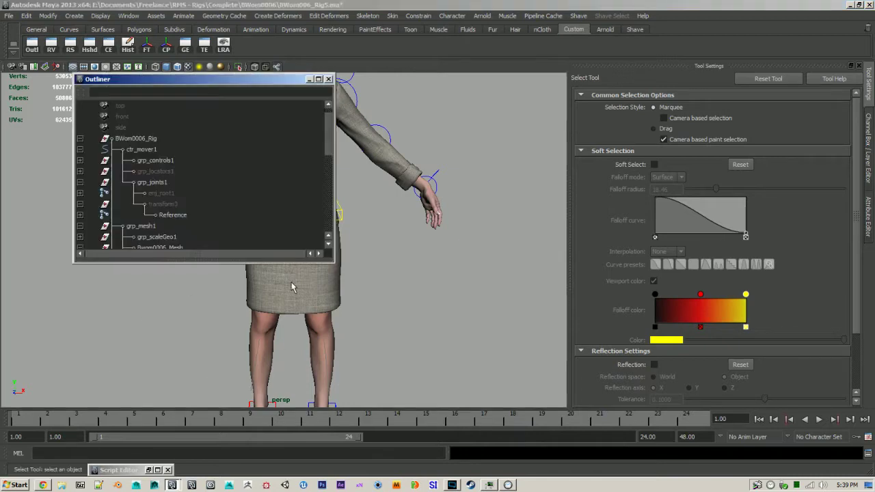
{"action": "left_click_drag", "start_coordinate": [218, 84], "coordinate": [640, 108]}
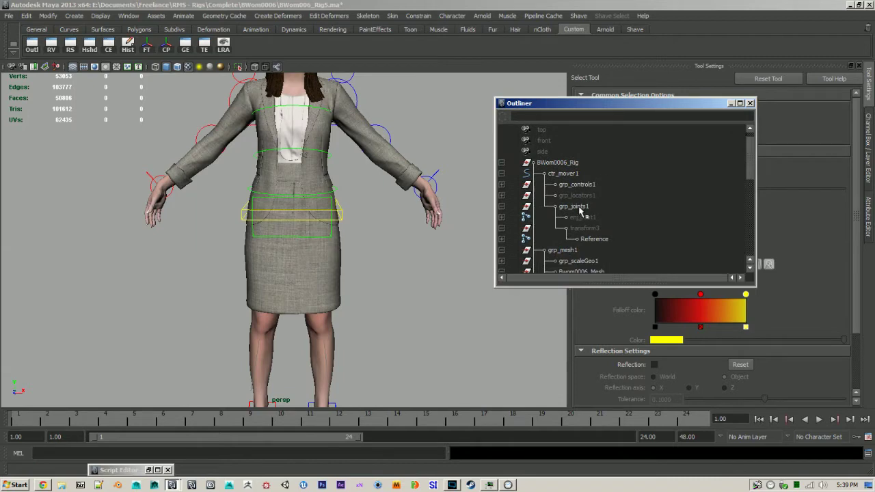
{"action": "scroll", "coordinate": [581, 205], "scroll_direction": "down", "scroll_amount": 5}
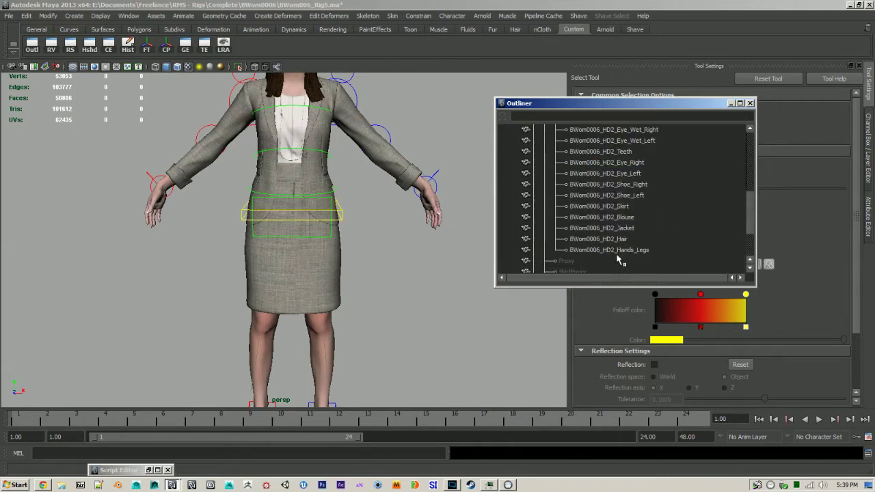
{"action": "left_click", "coordinate": [602, 262]}
{"action": "scroll", "coordinate": [602, 263], "scroll_direction": "down", "scroll_amount": 2}
{"action": "left_click", "coordinate": [581, 206]}
{"action": "left_click", "coordinate": [585, 217], "text": "shift"}
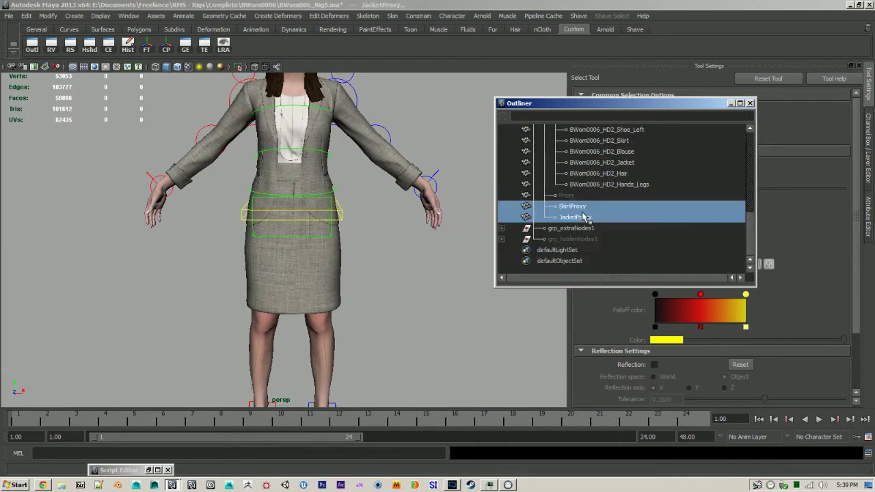
{"action": "key", "text": "shift+h"}
{"action": "left_click", "coordinate": [416, 283]}
{"action": "middle_click_drag", "start_coordinate": [392, 302], "coordinate": [361, 320], "text": "alt"}
{"action": "scroll", "coordinate": [359, 320], "scroll_direction": "up", "scroll_amount": 1}
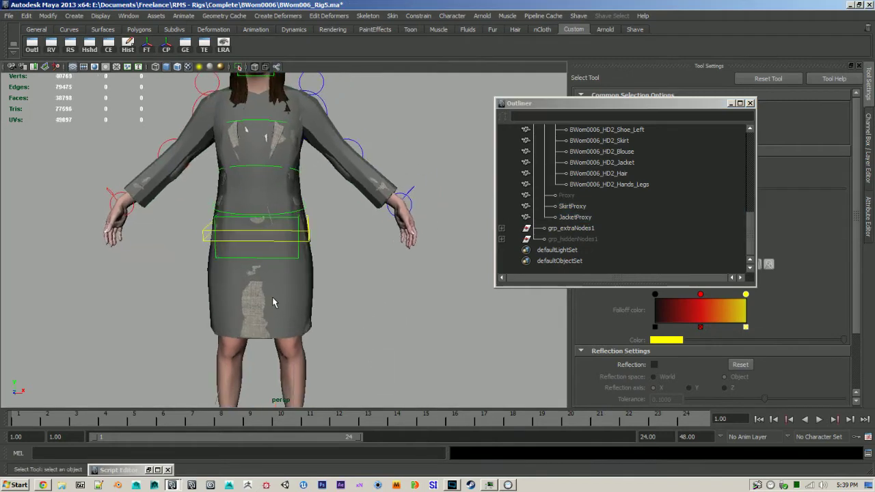
Isolate SkirtProxy, examine its low-poly topology from inside and outside, and show the whole character again.
{"action": "left_click", "coordinate": [274, 301]}
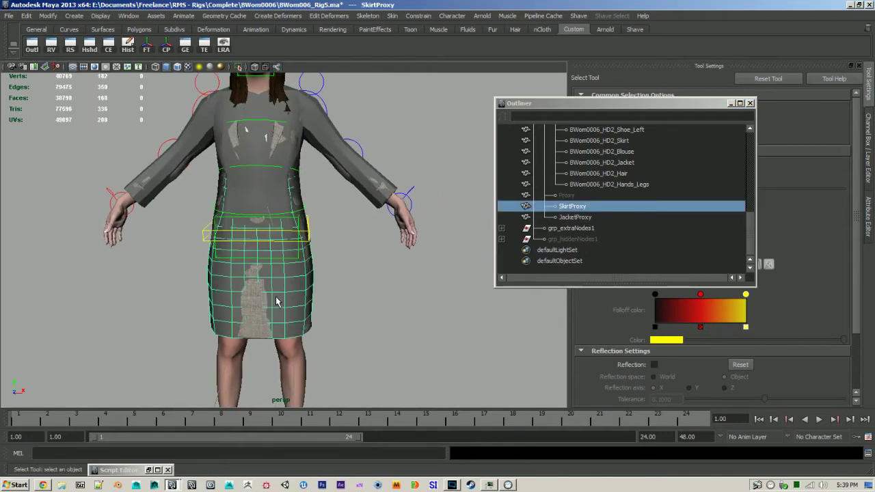
{"action": "left_click_drag", "start_coordinate": [276, 302], "coordinate": [315, 219], "text": "alt"}
{"action": "left_click", "coordinate": [239, 66]}
{"action": "right_click_drag", "start_coordinate": [314, 219], "coordinate": [359, 349], "text": "alt"}
{"action": "middle_click_drag", "start_coordinate": [359, 349], "coordinate": [404, 280], "text": "alt"}
{"action": "left_click_drag", "start_coordinate": [404, 279], "coordinate": [362, 311], "text": "alt"}
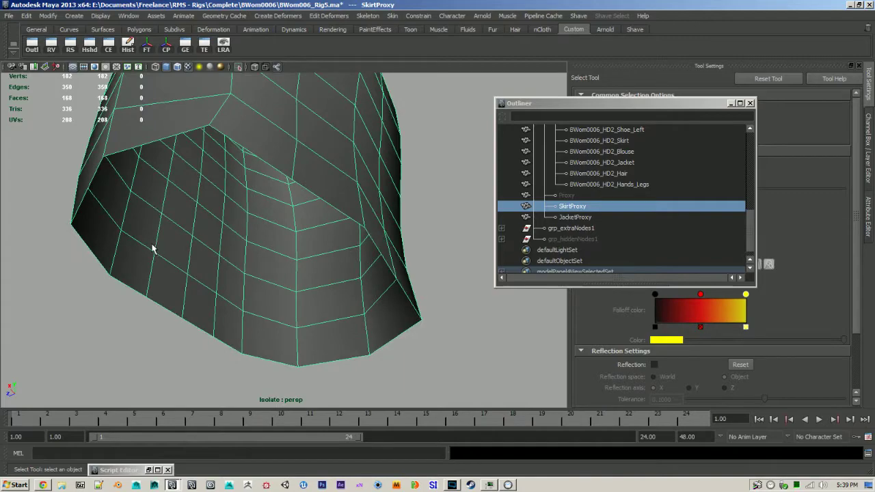
{"action": "left_click_drag", "start_coordinate": [292, 250], "coordinate": [432, 285], "text": "alt"}
{"action": "right_click_drag", "start_coordinate": [432, 285], "coordinate": [309, 275], "text": "alt"}
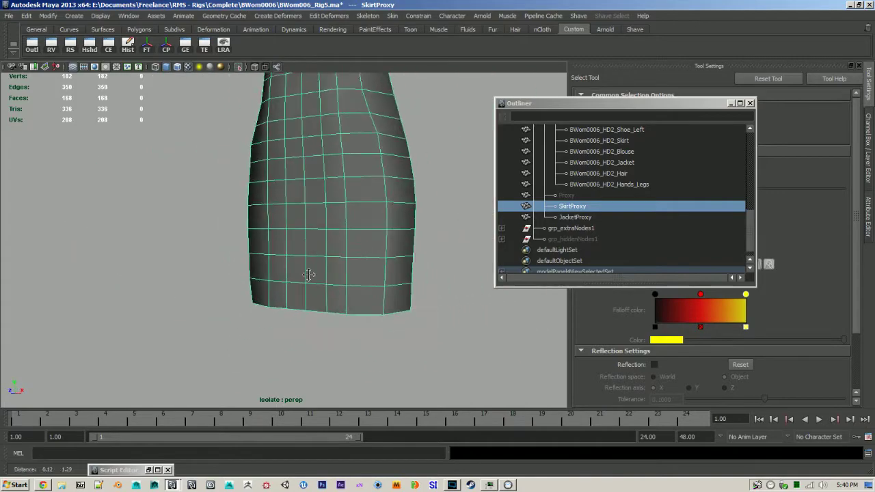
{"action": "left_click_drag", "start_coordinate": [308, 276], "coordinate": [220, 237], "text": "alt"}
{"action": "middle_click_drag", "start_coordinate": [220, 237], "coordinate": [211, 221], "text": "alt"}
{"action": "left_click", "coordinate": [238, 67]}
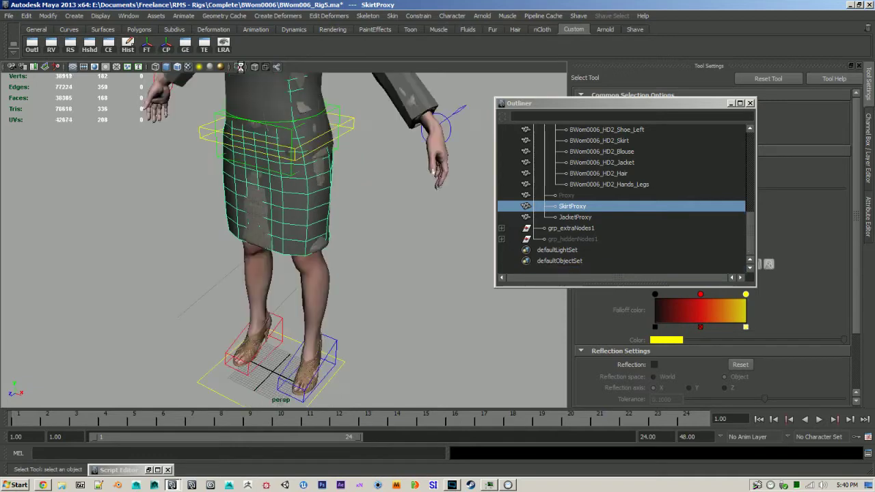
Lift the left foot control L_ctr_legIK1 up and forward to test how SkirtProxy follows the leg.
{"action": "left_click_drag", "start_coordinate": [294, 267], "coordinate": [325, 324], "text": "alt"}
{"action": "left_click", "coordinate": [331, 364]}
{"action": "left_click_drag", "start_coordinate": [397, 368], "coordinate": [374, 364], "text": "alt"}
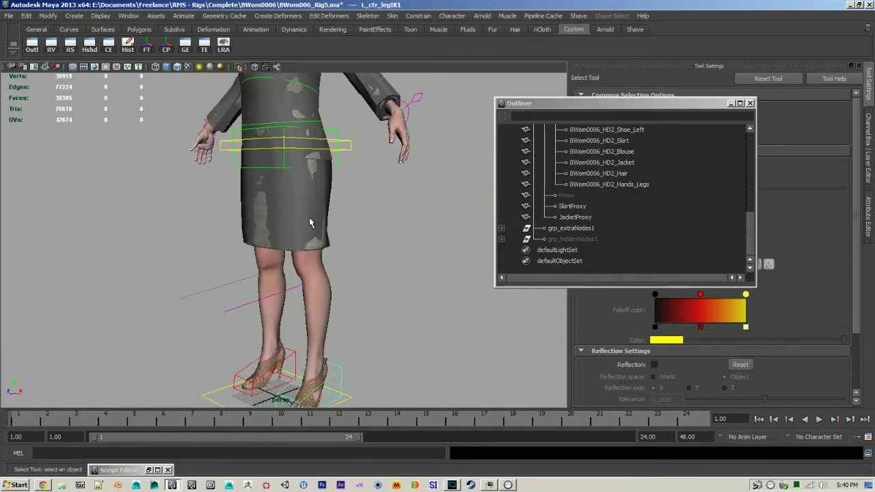
{"action": "left_click", "coordinate": [299, 198]}
{"action": "left_click_drag", "start_coordinate": [363, 248], "coordinate": [310, 314], "text": "alt"}
{"action": "left_click", "coordinate": [336, 352]}
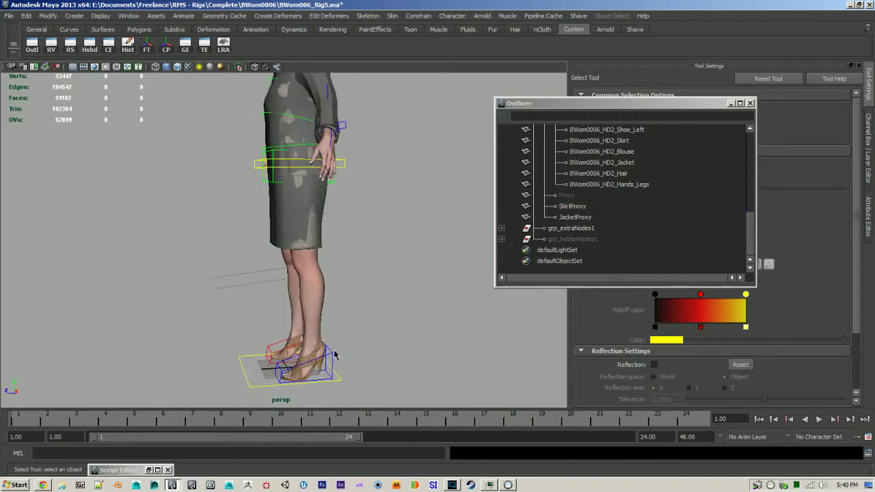
{"action": "left_click", "coordinate": [333, 352]}
{"action": "left_click_drag", "start_coordinate": [335, 354], "coordinate": [345, 360], "text": "alt"}
{"action": "key", "text": "w"}
{"action": "middle_click_drag", "start_coordinate": [406, 362], "coordinate": [344, 299]}
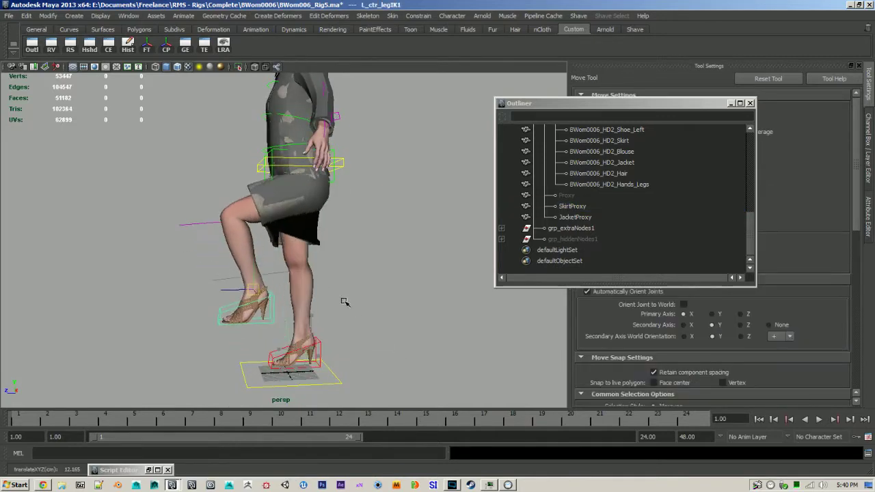
{"action": "left_click_drag", "start_coordinate": [344, 299], "coordinate": [239, 301], "text": "alt"}
{"action": "right_click_drag", "start_coordinate": [239, 301], "coordinate": [340, 339], "text": "alt"}
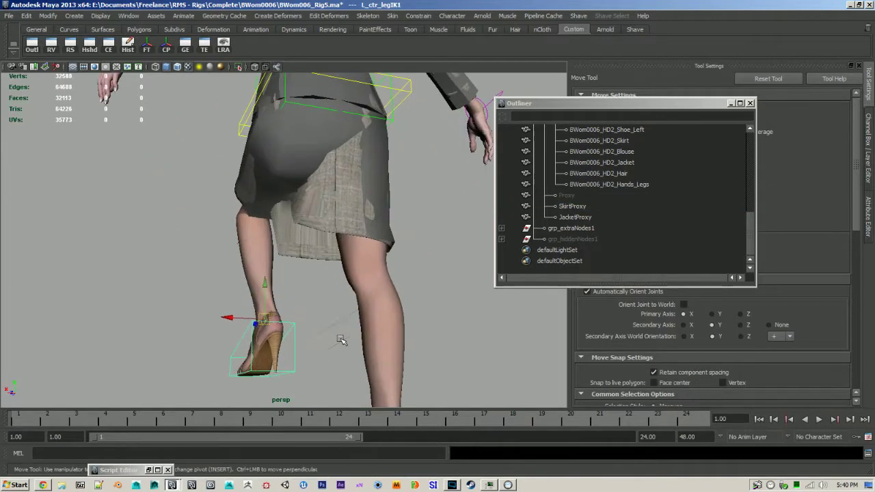
Isolate SkirtProxy in the raised-leg pose, inspect its deformation, and leave the isolated view.
{"action": "left_click", "coordinate": [302, 137]}
{"action": "left_click", "coordinate": [238, 67]}
{"action": "left_click_drag", "start_coordinate": [236, 227], "coordinate": [188, 300], "text": "alt"}
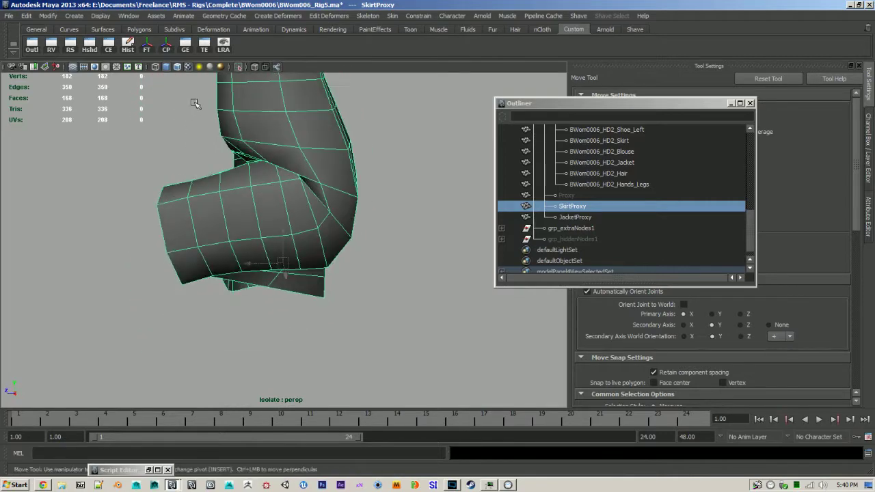
{"action": "left_click", "coordinate": [239, 69]}
{"action": "right_click_drag", "start_coordinate": [361, 239], "coordinate": [219, 241], "text": "alt"}
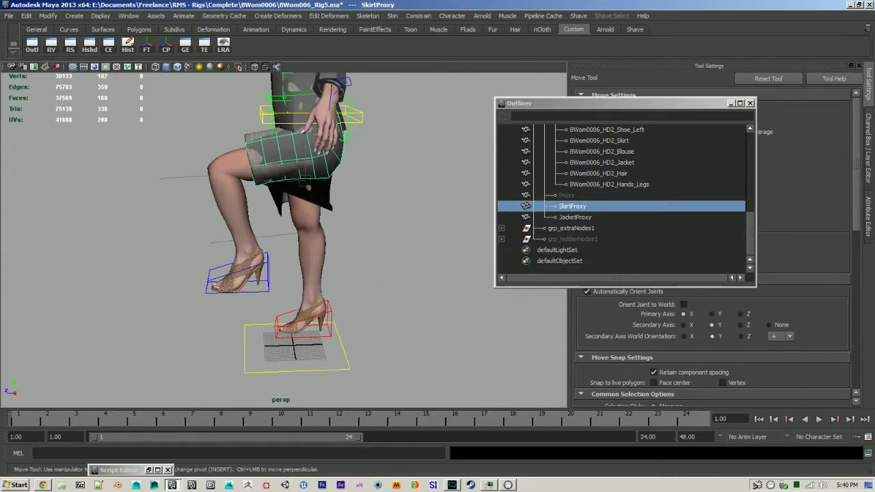
Copy the skin weights from SkirtProxy to BWom0006_HD2_Skirt in the default pose.
{"action": "left_click_drag", "start_coordinate": [226, 194], "coordinate": [335, 216], "text": "alt"}
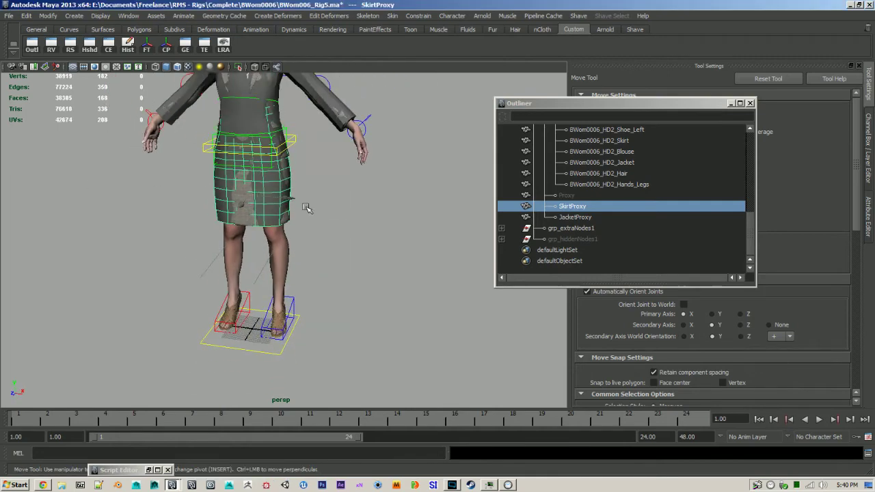
{"action": "key", "text": "q"}
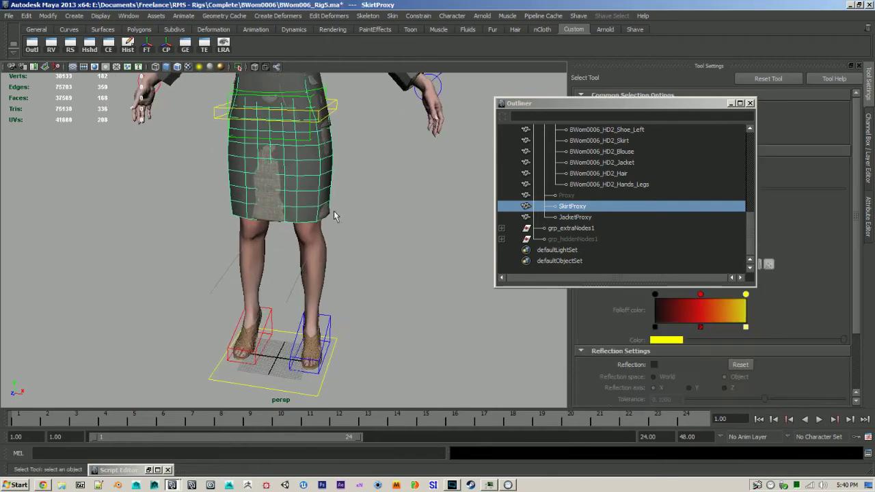
{"action": "left_click", "coordinate": [269, 185], "text": "shift"}
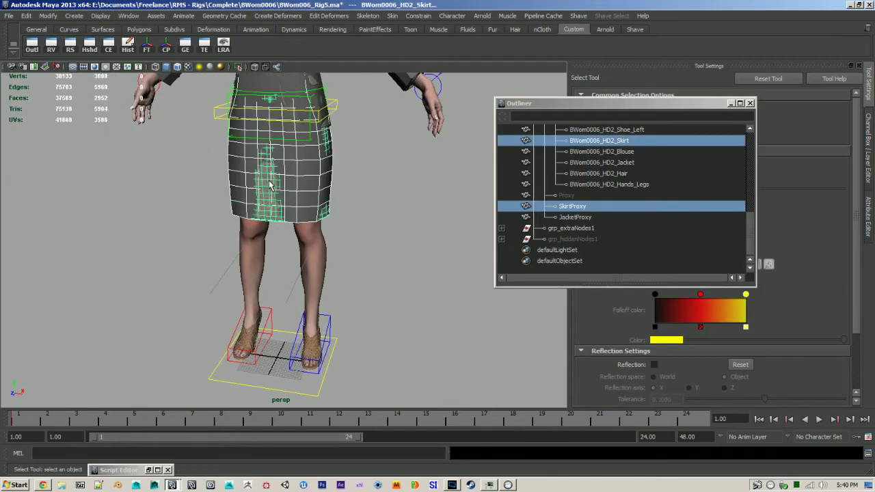
{"action": "left_click", "coordinate": [392, 16]}
{"action": "mouse_move", "coordinate": [409, 65]}
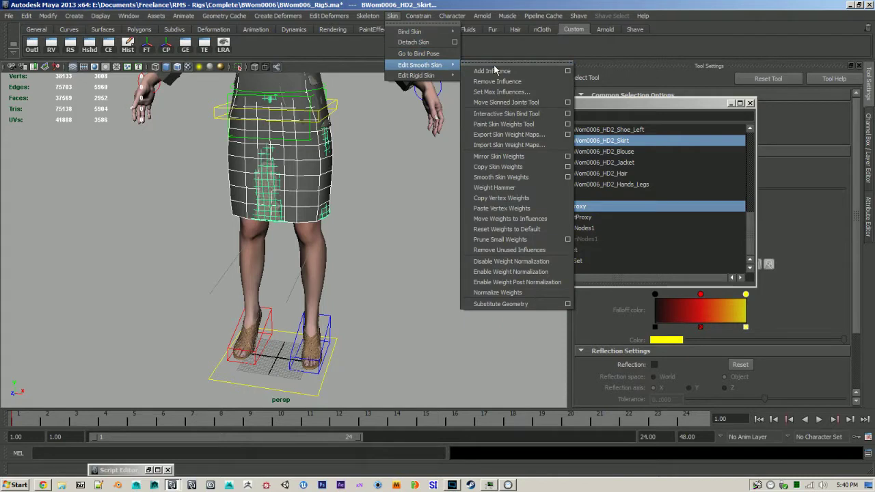
{"action": "left_click", "coordinate": [497, 169]}
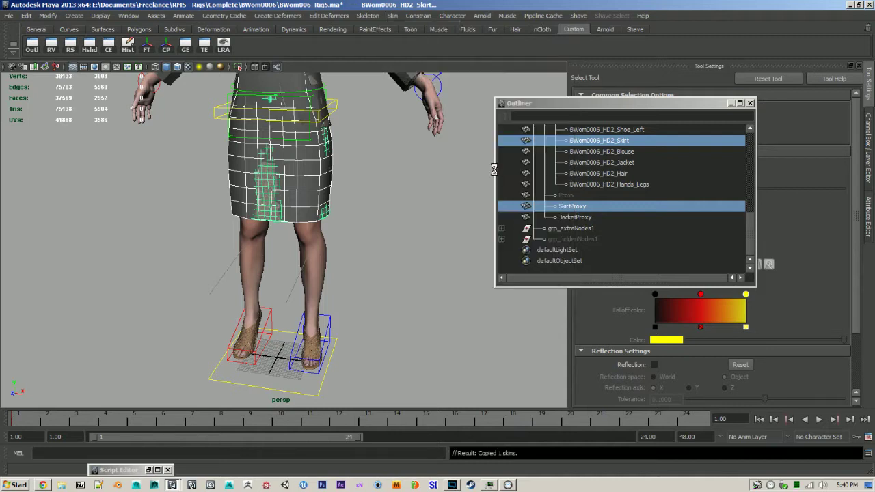
{"action": "left_click", "coordinate": [390, 205]}
Hide SkirtProxy so only the detailed skirt mesh remains in view.
{"action": "left_click", "coordinate": [301, 177]}
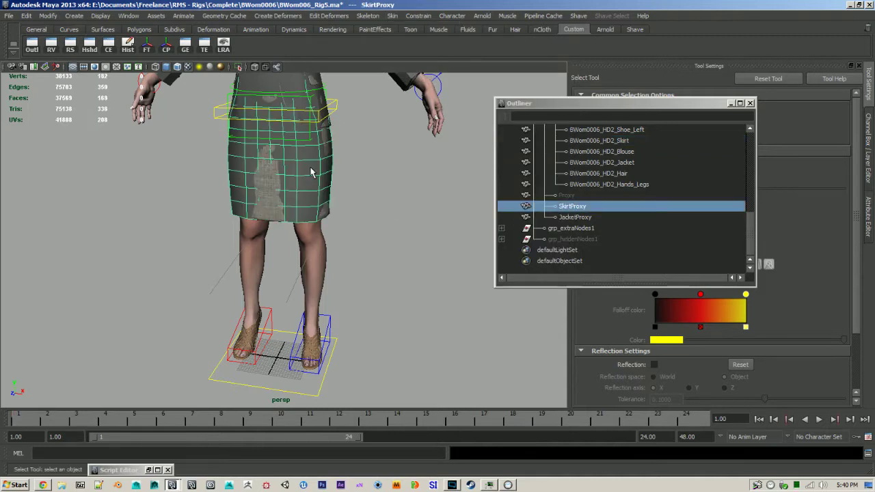
{"action": "key", "text": "ctrl+h"}
{"action": "left_click", "coordinate": [329, 171]}
{"action": "left_click", "coordinate": [388, 214]}
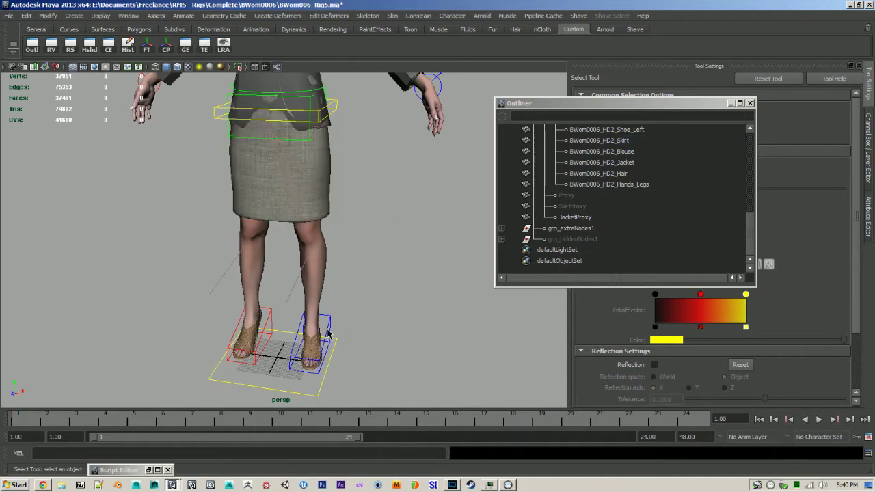
Lift L_ctr_legIK1 up and forward and check the detailed skirt's deformation from the side and front.
{"action": "left_click", "coordinate": [329, 333]}
{"action": "left_click_drag", "start_coordinate": [328, 333], "coordinate": [237, 328], "text": "alt"}
{"action": "left_click", "coordinate": [366, 357]}
{"action": "key", "text": "w"}
{"action": "middle_click_drag", "start_coordinate": [441, 365], "coordinate": [337, 282]}
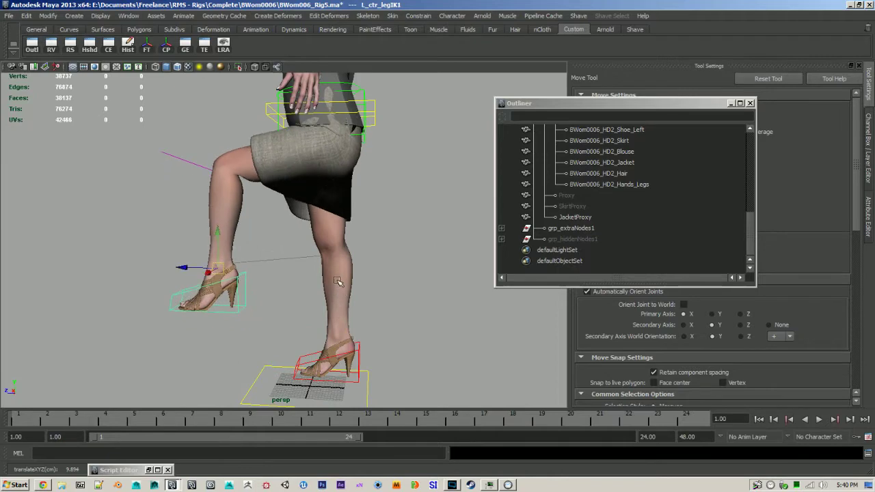
{"action": "left_click_drag", "start_coordinate": [337, 281], "coordinate": [277, 294], "text": "alt"}
{"action": "right_click_drag", "start_coordinate": [277, 294], "coordinate": [346, 351], "text": "alt"}
{"action": "left_click_drag", "start_coordinate": [346, 352], "coordinate": [552, 363], "text": "alt"}
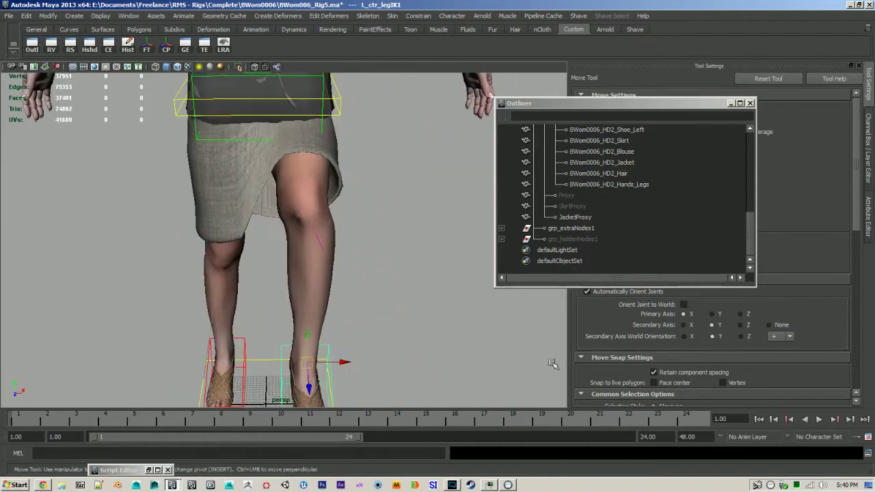
{"action": "left_click_drag", "start_coordinate": [435, 315], "coordinate": [526, 288], "text": "alt"}
{"action": "left_click_drag", "start_coordinate": [466, 317], "coordinate": [367, 314], "text": "alt"}
Swing the left foot control outward to the side and inspect the skirt from behind.
{"action": "middle_click_drag", "start_coordinate": [412, 332], "coordinate": [501, 317]}
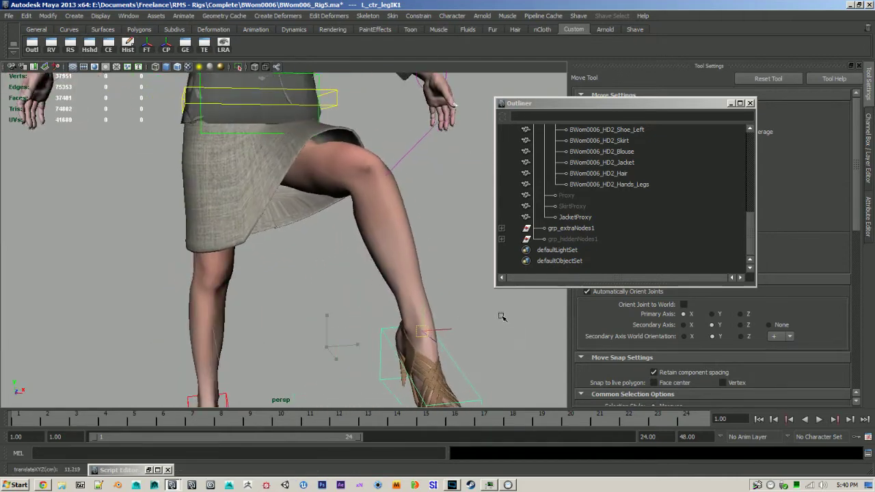
{"action": "left_click_drag", "start_coordinate": [492, 315], "coordinate": [211, 310], "text": "alt"}
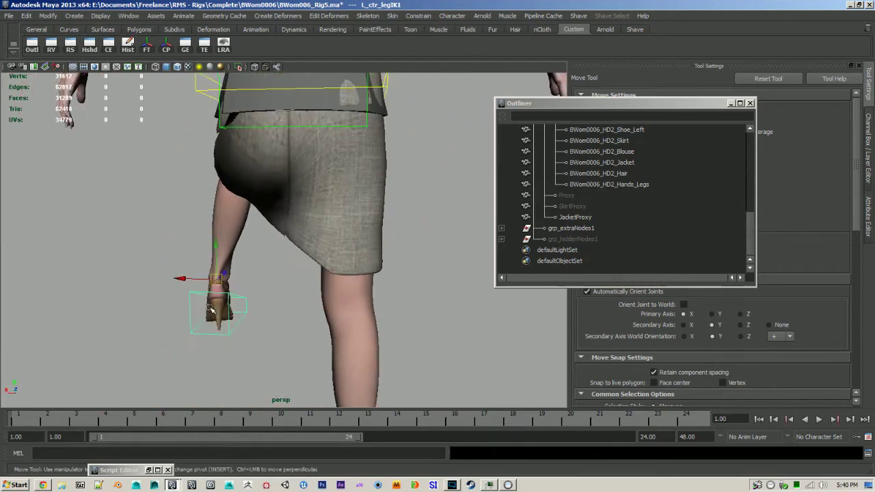
{"action": "right_click_drag", "start_coordinate": [236, 286], "coordinate": [265, 283], "text": "alt"}
{"action": "middle_click_drag", "start_coordinate": [264, 283], "coordinate": [293, 318], "text": "alt"}
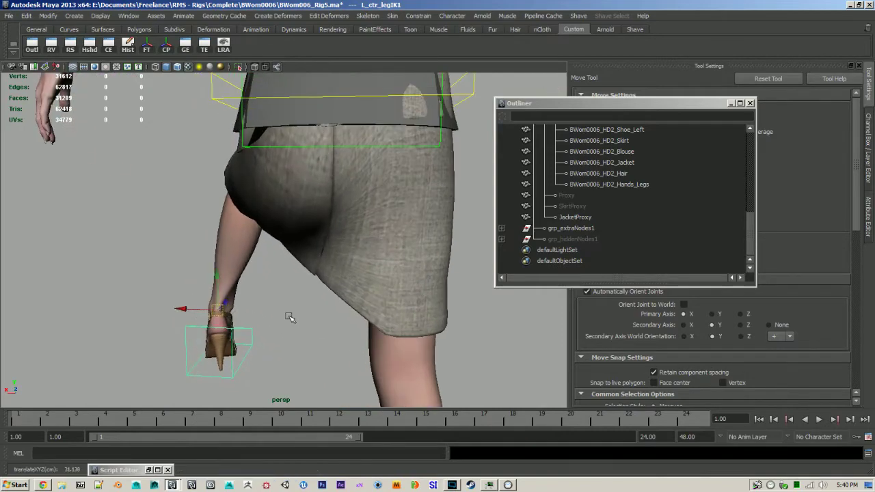
{"action": "left_click_drag", "start_coordinate": [288, 317], "coordinate": [311, 315], "text": "alt"}
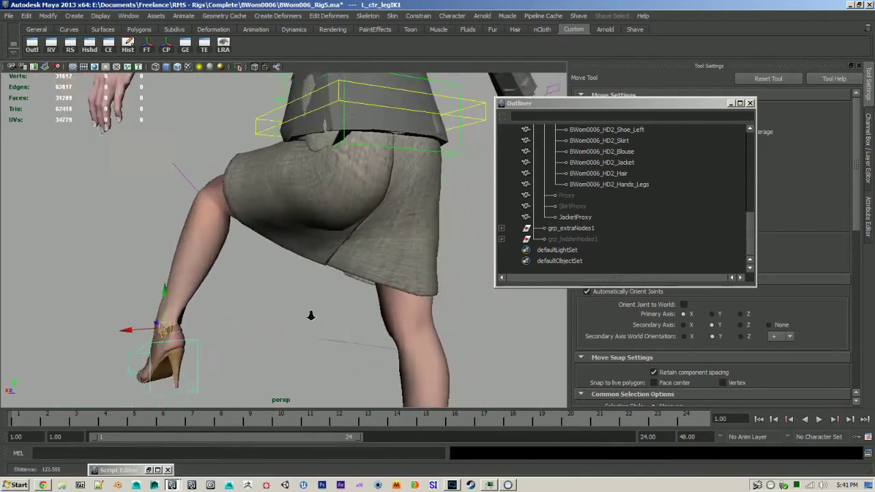
{"action": "right_click_drag", "start_coordinate": [311, 315], "coordinate": [263, 318], "text": "alt"}
{"action": "left_click_drag", "start_coordinate": [263, 318], "coordinate": [471, 328], "text": "alt"}
Shift the left foot control through further raised positions, checking the skirt from the front, side and back.
{"action": "middle_click_drag", "start_coordinate": [457, 326], "coordinate": [346, 331]}
{"action": "left_click_drag", "start_coordinate": [346, 331], "coordinate": [424, 331], "text": "alt"}
{"action": "middle_click_drag", "start_coordinate": [424, 331], "coordinate": [452, 321]}
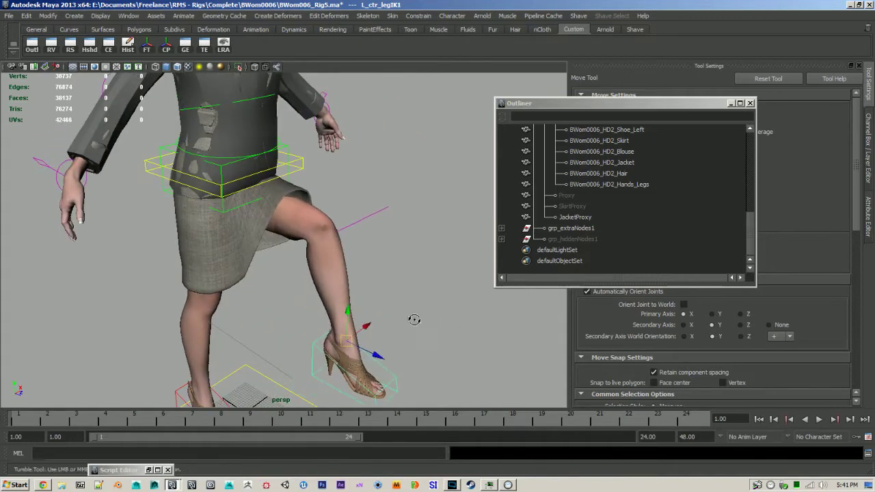
{"action": "left_click_drag", "start_coordinate": [414, 319], "coordinate": [283, 310], "text": "alt"}
{"action": "middle_click_drag", "start_coordinate": [283, 311], "coordinate": [347, 318]}
{"action": "left_click_drag", "start_coordinate": [348, 318], "coordinate": [277, 317], "text": "alt"}
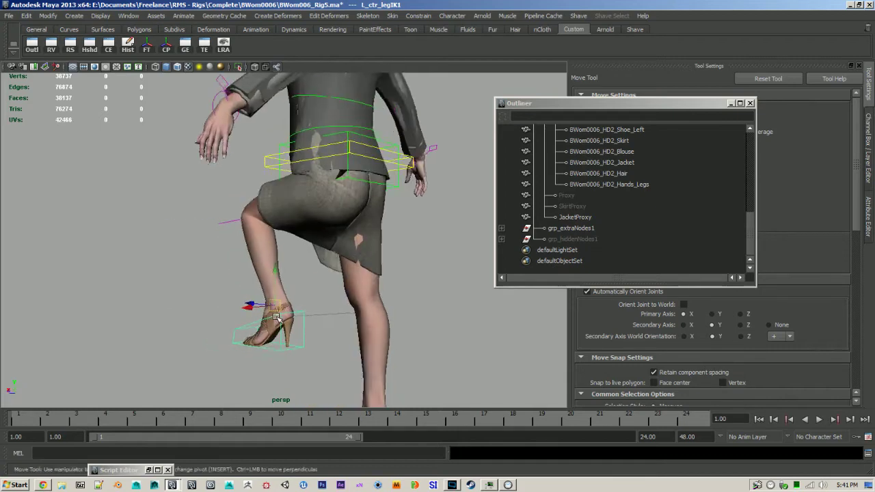
Examine the detailed skirt from the side, back and front while posing the right foot control R_ctr_legIK1.
{"action": "right_click_drag", "start_coordinate": [276, 318], "coordinate": [409, 328], "text": "alt"}
{"action": "middle_click_drag", "start_coordinate": [409, 328], "coordinate": [303, 275], "text": "alt"}
{"action": "left_click_drag", "start_coordinate": [298, 186], "coordinate": [416, 331], "text": "alt"}
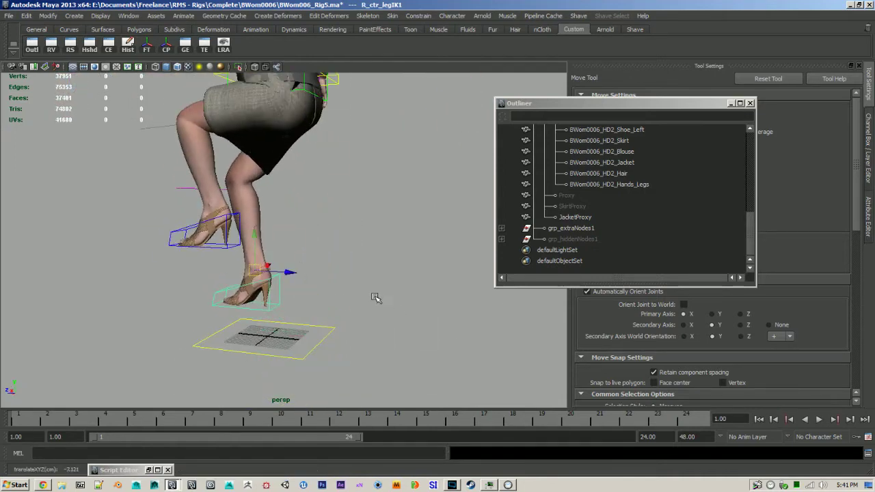
{"action": "left_click_drag", "start_coordinate": [376, 298], "coordinate": [261, 314], "text": "alt"}
{"action": "left_click_drag", "start_coordinate": [343, 313], "coordinate": [85, 254], "text": "alt"}
{"action": "left_click_drag", "start_coordinate": [347, 269], "coordinate": [360, 271], "text": "alt"}
{"action": "middle_click_drag", "start_coordinate": [360, 272], "coordinate": [362, 321], "text": "alt"}
{"action": "right_click_drag", "start_coordinate": [362, 322], "coordinate": [402, 360], "text": "alt"}
{"action": "left_click_drag", "start_coordinate": [401, 359], "coordinate": [471, 363], "text": "alt"}
{"action": "scroll", "coordinate": [355, 356], "scroll_direction": "up", "scroll_amount": 3}
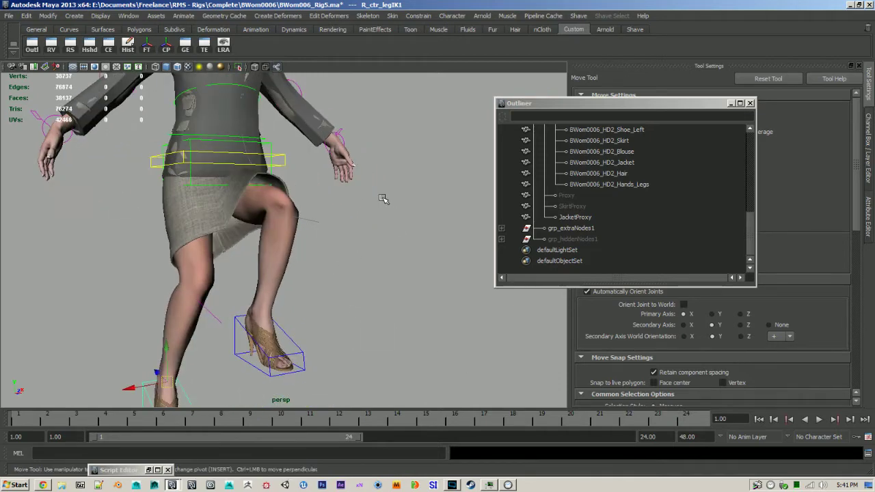
Undo the foot control moves to return both legs to the standing pose.
{"action": "key", "text": "ctrl+z"}
{"action": "key", "text": "ctrl+z"}
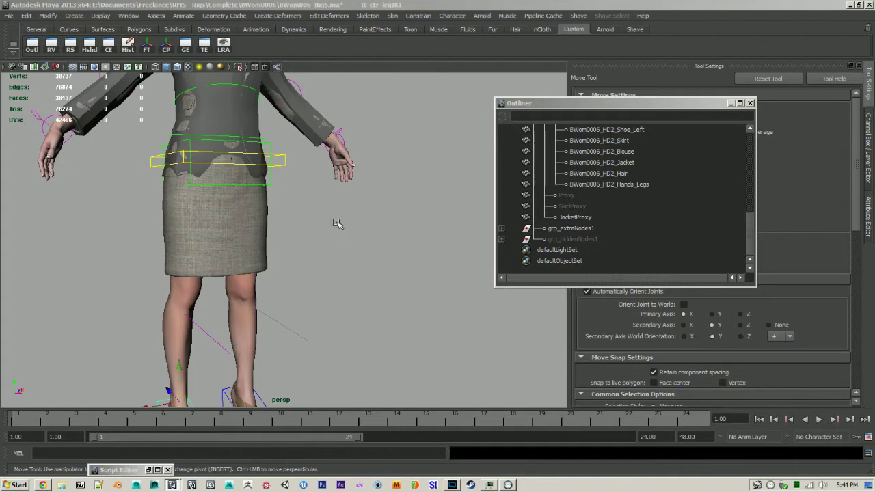
{"action": "left_click_drag", "start_coordinate": [352, 231], "coordinate": [281, 243], "text": "alt"}
{"action": "middle_click_drag", "start_coordinate": [282, 243], "coordinate": [279, 324], "text": "alt"}
{"action": "right_click_drag", "start_coordinate": [280, 324], "coordinate": [308, 309], "text": "alt"}
{"action": "middle_click_drag", "start_coordinate": [308, 310], "coordinate": [350, 346], "text": "alt"}
{"action": "left_click_drag", "start_coordinate": [350, 346], "coordinate": [342, 355], "text": "alt"}
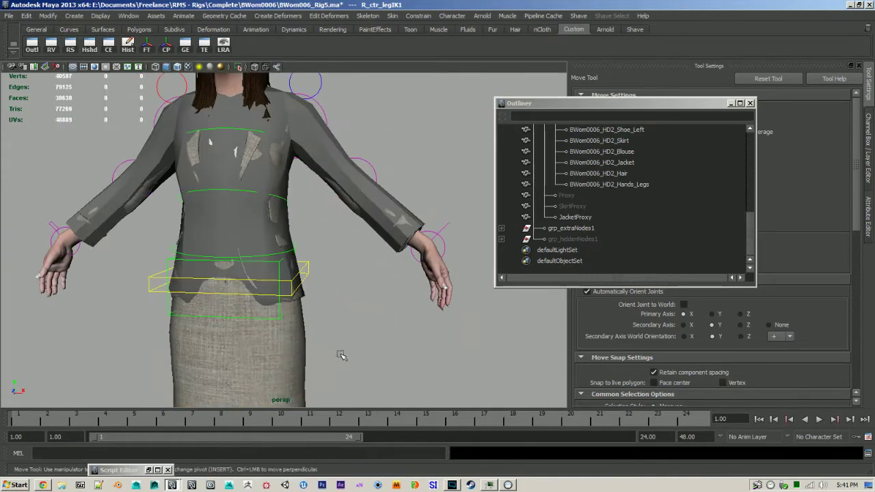
Select JacketProxy and examine how its low-poly cage covers the detailed jacket around the torso and sleeves.
{"action": "left_click", "coordinate": [257, 230]}
{"action": "left_click_drag", "start_coordinate": [257, 230], "coordinate": [353, 276], "text": "alt"}
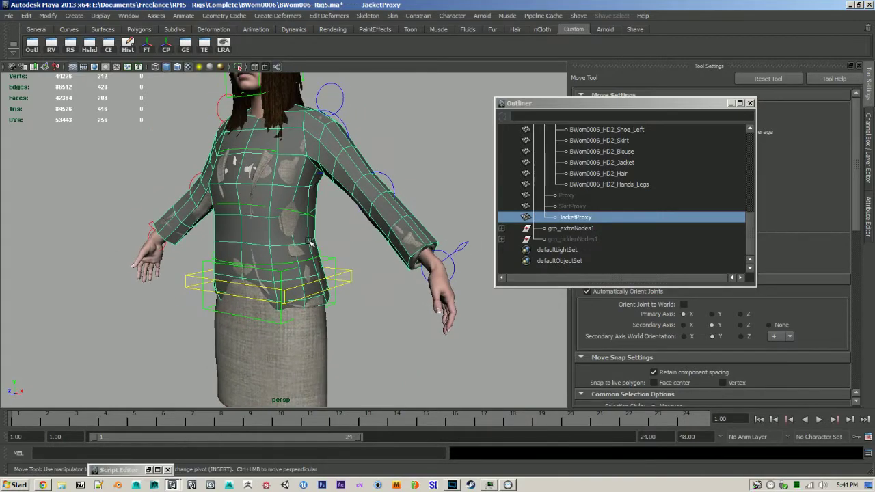
{"action": "left_click_drag", "start_coordinate": [310, 242], "coordinate": [378, 262], "text": "alt"}
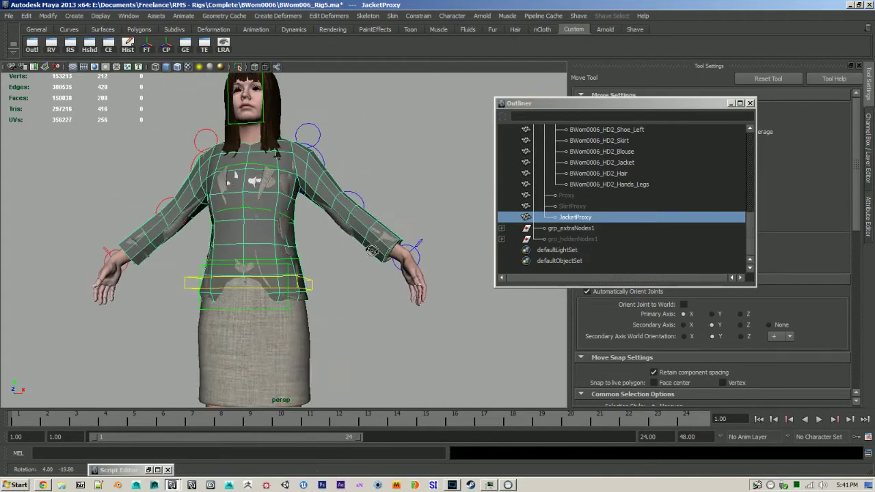
{"action": "left_click_drag", "start_coordinate": [371, 251], "coordinate": [333, 245], "text": "alt"}
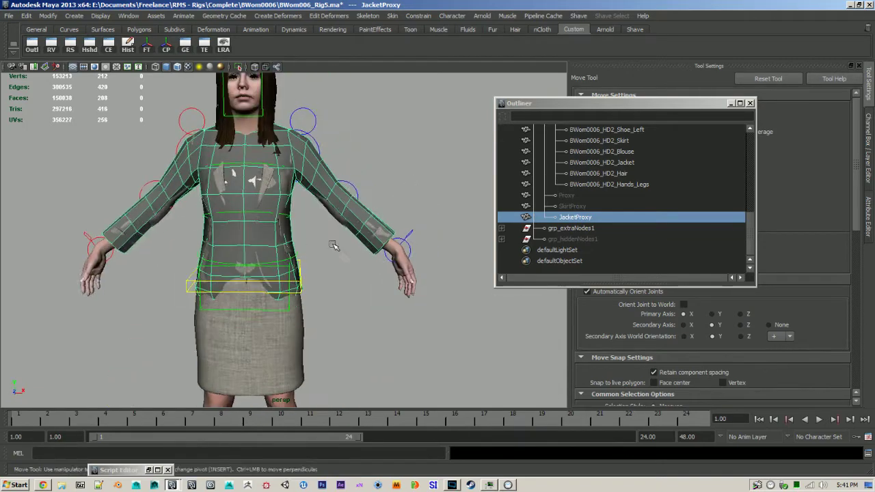
{"action": "right_click_drag", "start_coordinate": [334, 245], "coordinate": [338, 324], "text": "alt"}
{"action": "middle_click_drag", "start_coordinate": [338, 324], "coordinate": [363, 303], "text": "alt"}
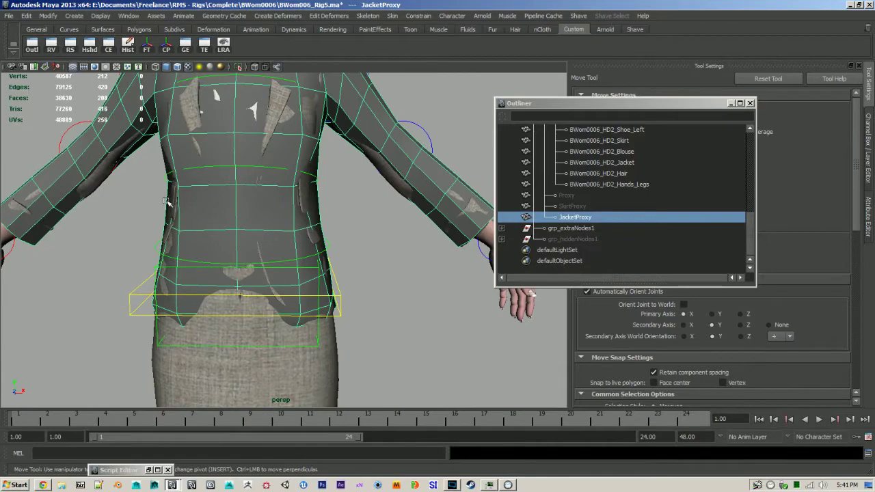
Isolate BWom0006_HD2_Jacket to examine it alone, restore the full view and select JacketProxy.
{"action": "left_click", "coordinate": [278, 109]}
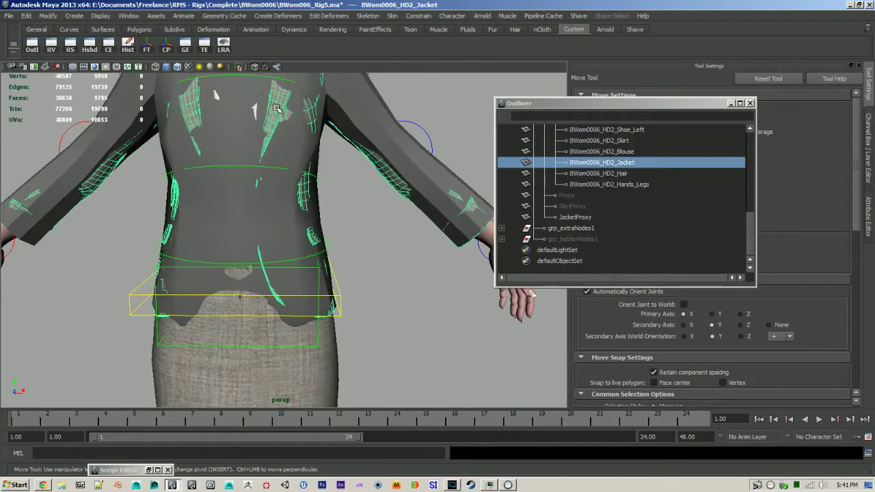
{"action": "left_click", "coordinate": [238, 67]}
{"action": "left_click_drag", "start_coordinate": [268, 198], "coordinate": [253, 178], "text": "alt"}
{"action": "left_click", "coordinate": [238, 66]}
{"action": "left_click", "coordinate": [251, 208]}
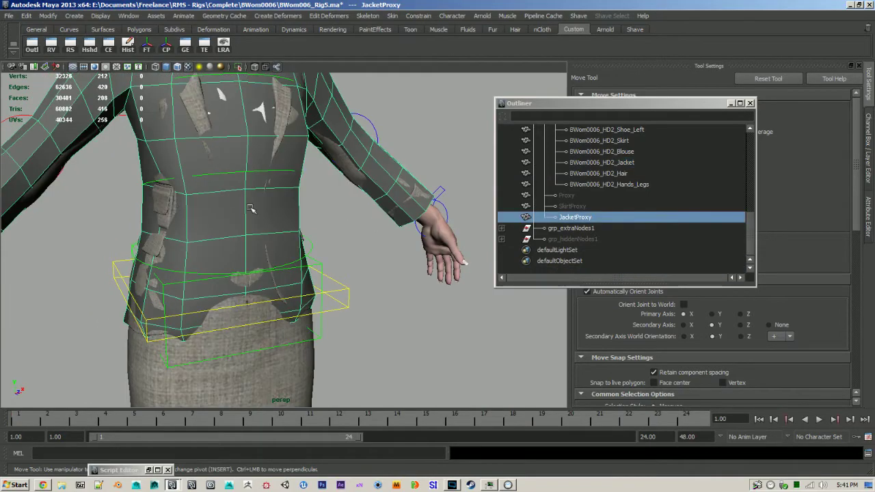
{"action": "scroll", "coordinate": [315, 229], "scroll_direction": "down", "scroll_amount": 5}
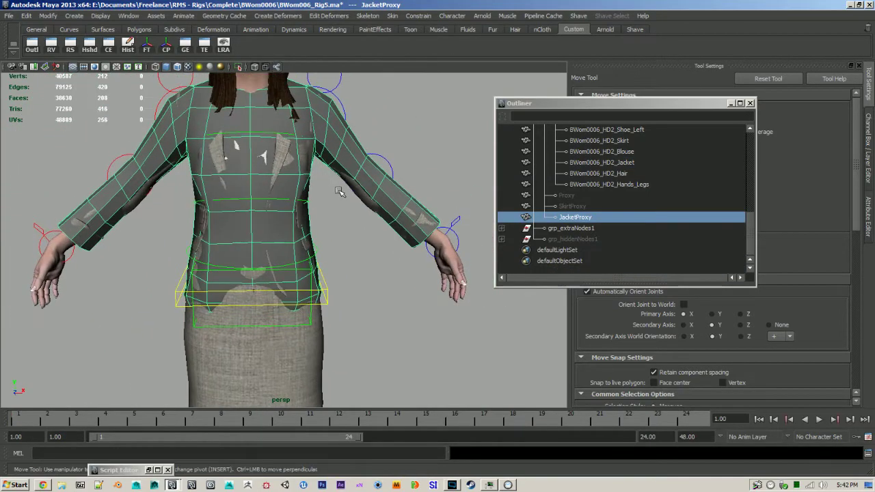
Bend the left arm with its elbow control and inspect JacketProxy's deformation around the elbow.
{"action": "left_click", "coordinate": [382, 161]}
{"action": "left_click_drag", "start_coordinate": [384, 164], "coordinate": [283, 194], "text": "alt"}
{"action": "key", "text": "e"}
{"action": "left_click_drag", "start_coordinate": [309, 287], "coordinate": [319, 293]}
{"action": "middle_click_drag", "start_coordinate": [320, 292], "coordinate": [247, 273], "text": "alt"}
{"action": "right_click_drag", "start_coordinate": [205, 260], "coordinate": [241, 242], "text": "alt"}
{"action": "key", "text": "q"}
{"action": "left_click", "coordinate": [255, 209]}
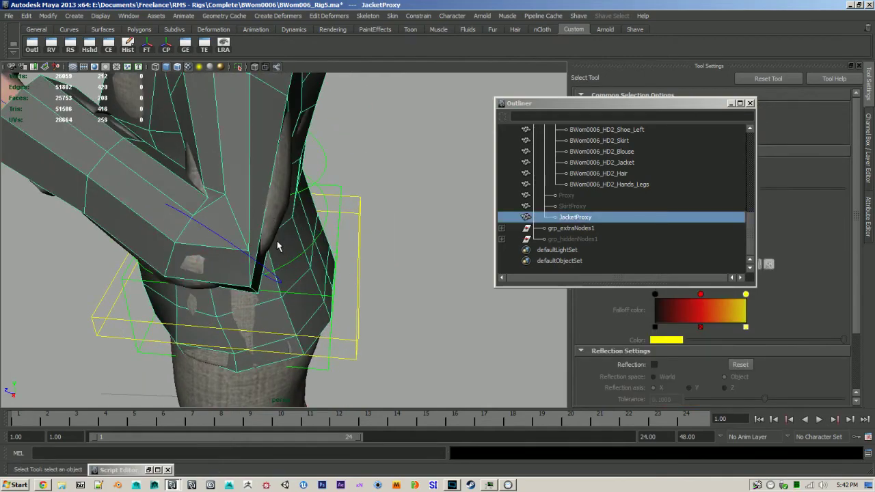
{"action": "mouse_move", "coordinate": [294, 253]}
{"action": "left_mouse_down", "text": "alt"}
{"action": "mouse_move", "coordinate": [342, 271]}
{"action": "mouse_move", "coordinate": [376, 270]}
{"action": "mouse_move", "coordinate": [305, 251]}
{"action": "left_mouse_up", "text": "alt"}
{"action": "right_click_drag", "start_coordinate": [305, 250], "coordinate": [228, 249], "text": "alt"}
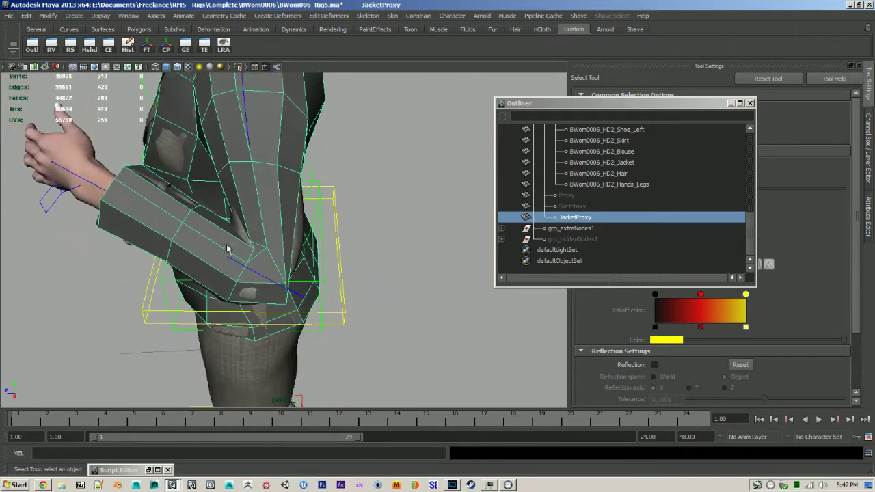
{"action": "left_click_drag", "start_coordinate": [301, 292], "coordinate": [367, 330], "text": "alt"}
{"action": "left_click_drag", "start_coordinate": [159, 254], "coordinate": [168, 227], "text": "alt"}
{"action": "left_click_drag", "start_coordinate": [373, 294], "coordinate": [309, 216], "text": "alt"}
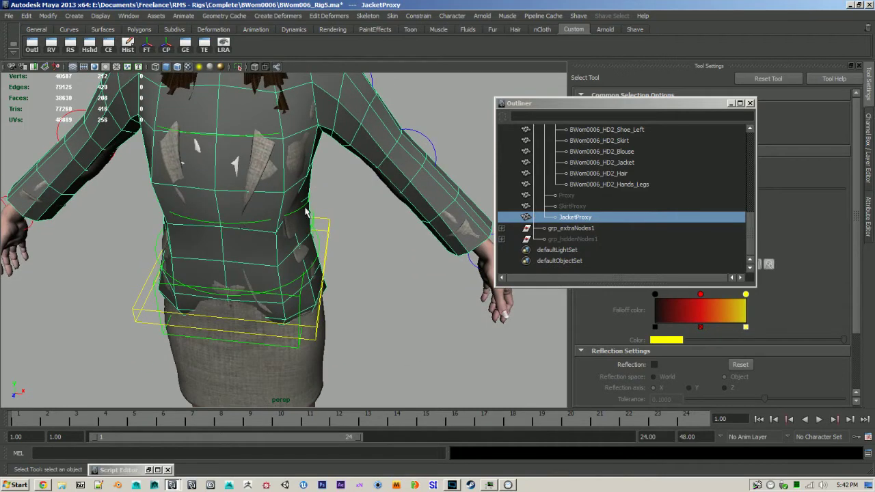
Copy the skin weights from JacketProxy to BWom0006_HD2_Jacket.
{"action": "left_click", "coordinate": [296, 158], "text": "shift"}
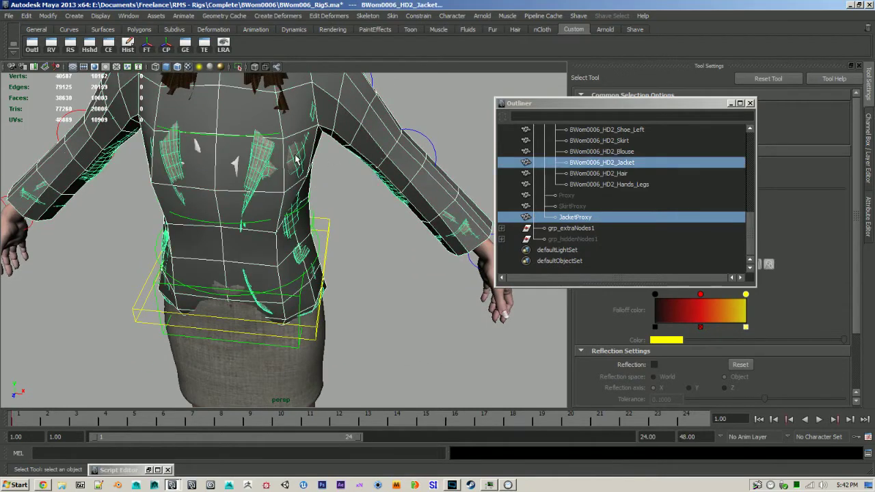
{"action": "left_click", "coordinate": [393, 15]}
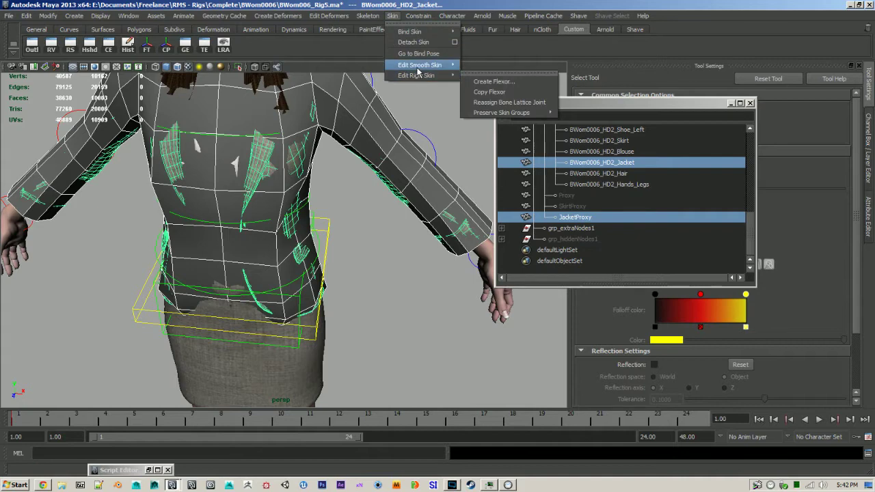
{"action": "mouse_move", "coordinate": [420, 65]}
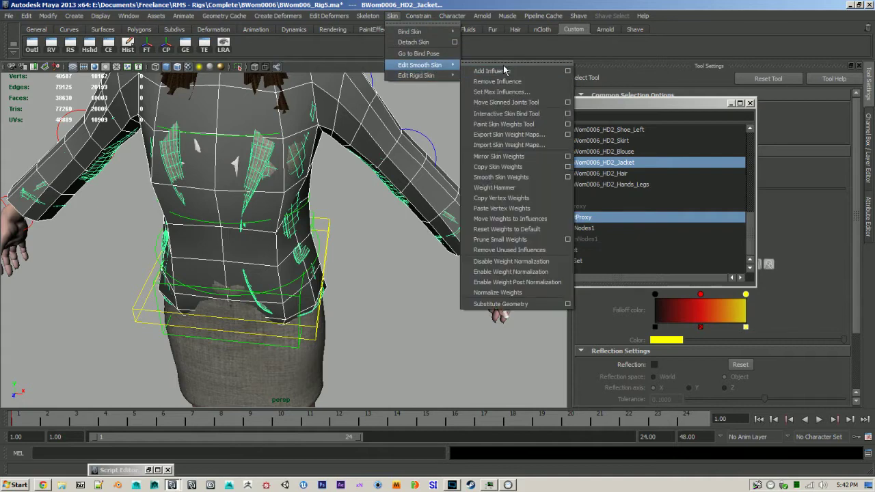
{"action": "left_click", "coordinate": [511, 167]}
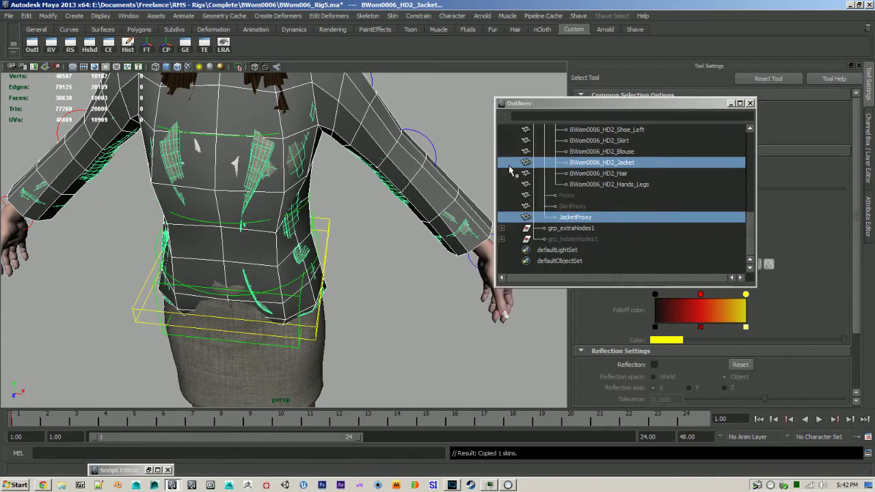
Hide JacketProxy and rotate ctr_spineFK2 to tilt the torso sideways and test the detailed jacket.
{"action": "left_click", "coordinate": [274, 176]}
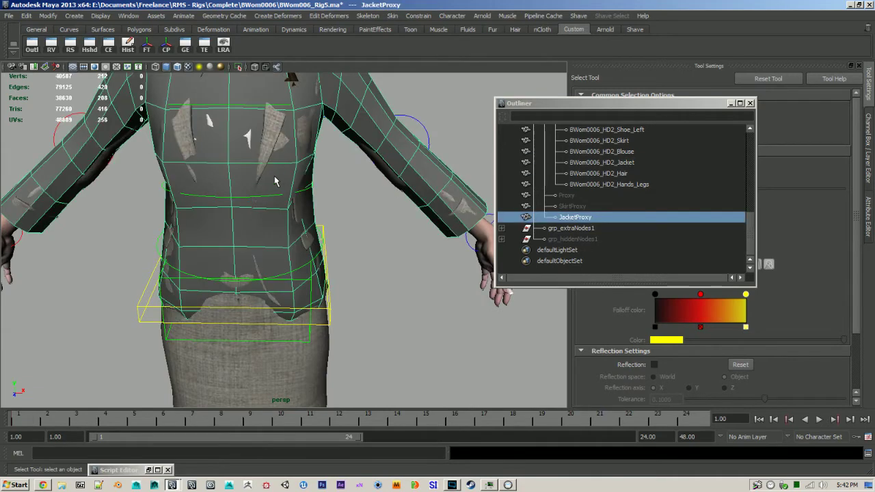
{"action": "key", "text": "ctrl+h"}
{"action": "left_click", "coordinate": [309, 193]}
{"action": "key", "text": "e"}
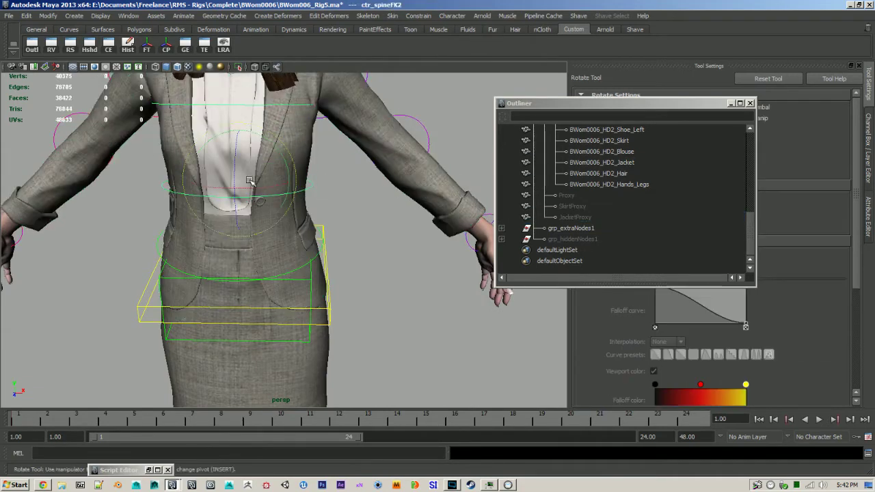
{"action": "left_click_drag", "start_coordinate": [304, 190], "coordinate": [248, 168]}
{"action": "key", "text": "q"}
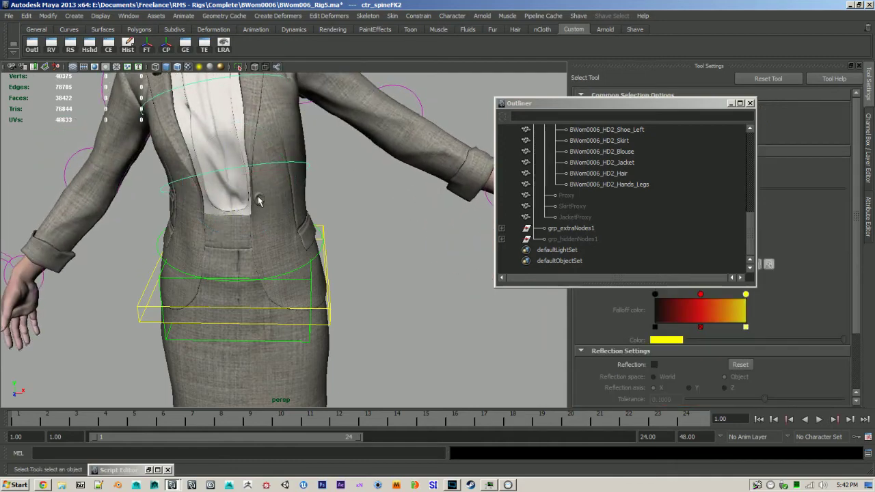
Select all faces of the jacket's front button, including its two thread pieces.
{"action": "scroll", "coordinate": [253, 196], "scroll_direction": "up", "scroll_amount": 5}
{"action": "left_click", "coordinate": [221, 146]}
{"action": "scroll", "coordinate": [280, 189], "scroll_direction": "up", "scroll_amount": 5}
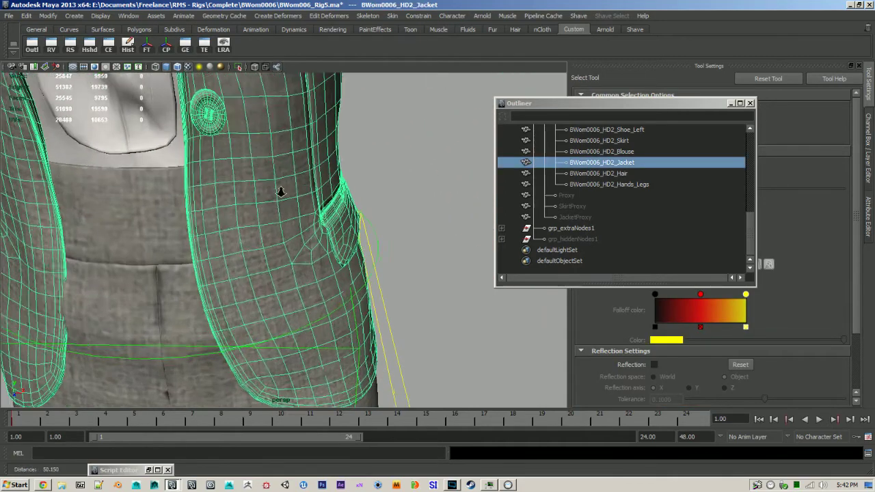
{"action": "right_click", "coordinate": [252, 243]}
{"action": "right_click_drag", "start_coordinate": [252, 243], "coordinate": [252, 261]}
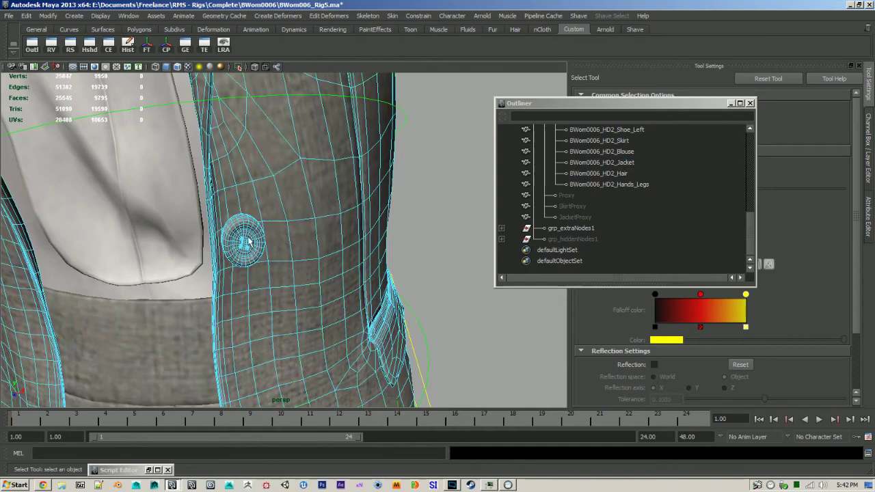
{"action": "double_click", "coordinate": [247, 237]}
{"action": "scroll", "coordinate": [181, 247], "scroll_direction": "up", "scroll_amount": 5}
{"action": "double_click", "coordinate": [158, 249], "text": "shift"}
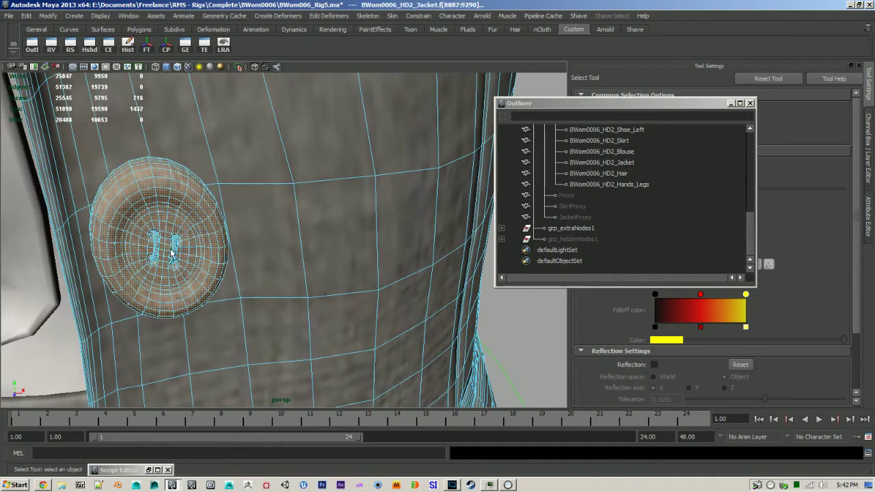
{"action": "double_click", "coordinate": [176, 253], "text": "shift"}
Convert the button faces to a vertex selection, start the Paint Skin Weights Tool and minimize the Outliner.
{"action": "right_click_drag", "start_coordinate": [196, 210], "coordinate": [159, 210], "text": "ctrl"}
{"action": "right_click_drag", "start_coordinate": [212, 227], "coordinate": [342, 335]}
{"action": "scroll", "coordinate": [389, 256], "scroll_direction": "down", "scroll_amount": 5}
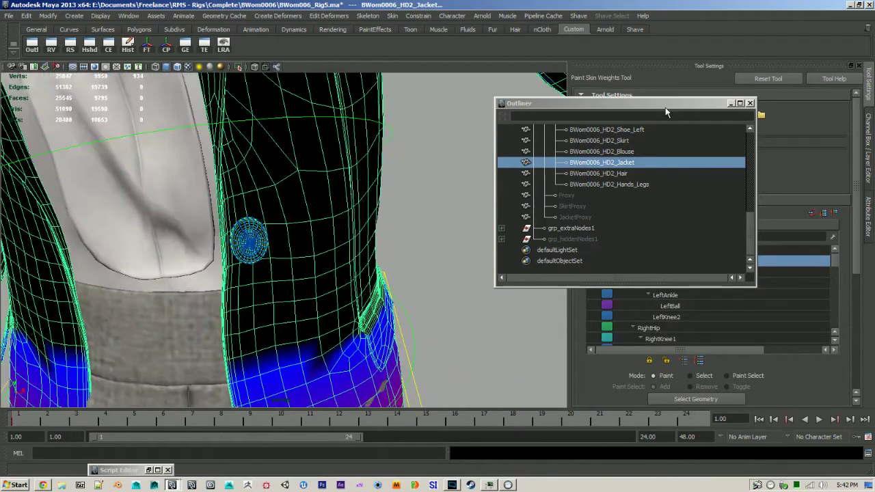
{"action": "left_click", "coordinate": [730, 104]}
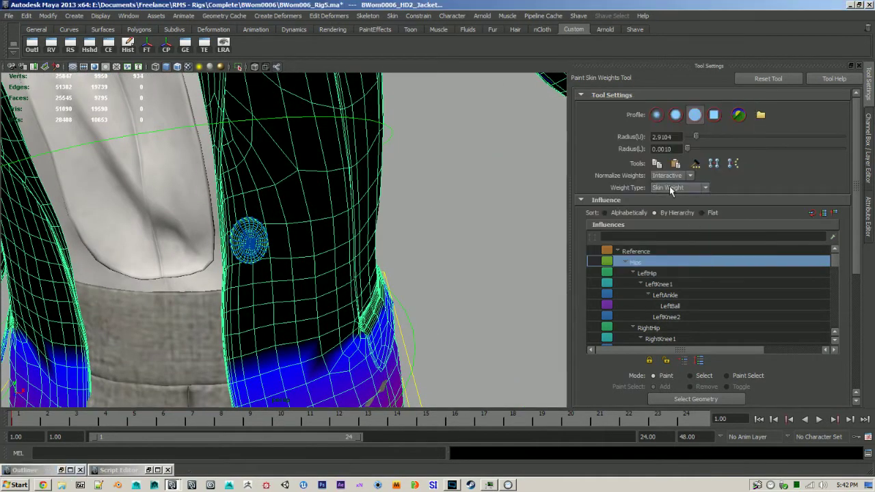
Check the jacket's LeftHip and Spine2 weights and choose Spine1 as the influence for the button.
{"action": "scroll", "coordinate": [640, 333], "scroll_direction": "down", "scroll_amount": 1}
{"action": "left_click", "coordinate": [653, 263]}
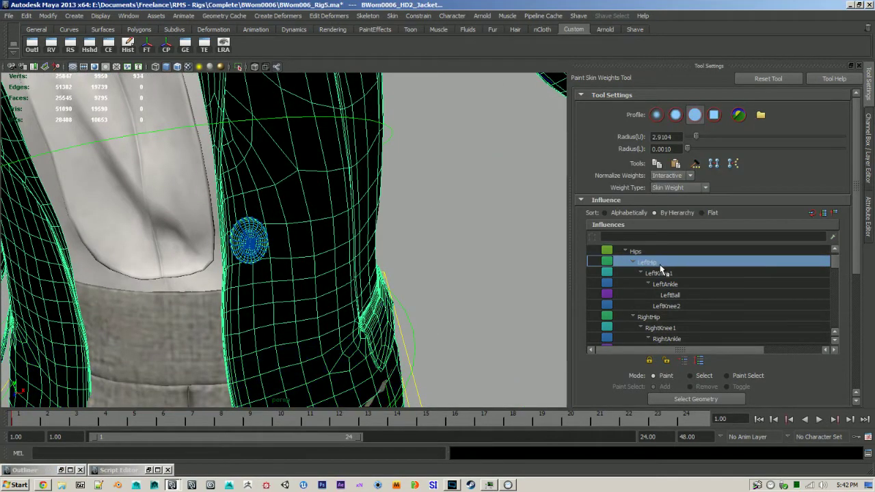
{"action": "left_click", "coordinate": [634, 317]}
{"action": "scroll", "coordinate": [650, 314], "scroll_direction": "down", "scroll_amount": 3}
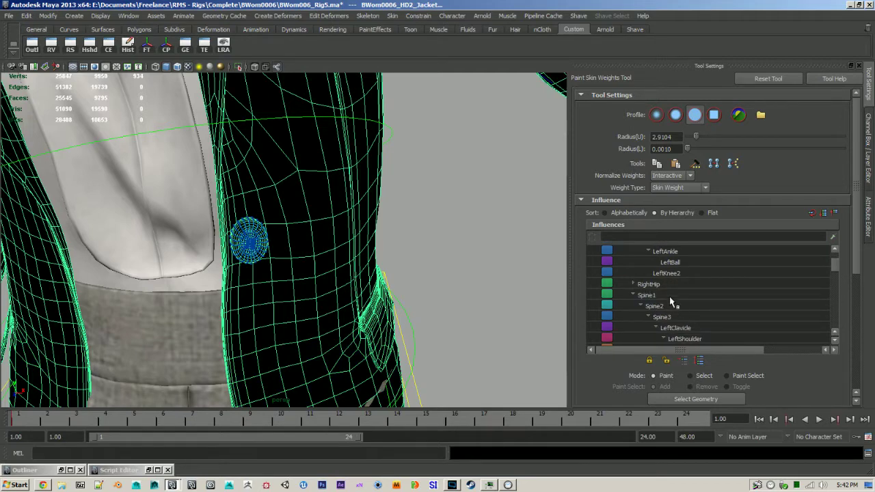
{"action": "left_click", "coordinate": [669, 297]}
{"action": "left_click", "coordinate": [656, 305]}
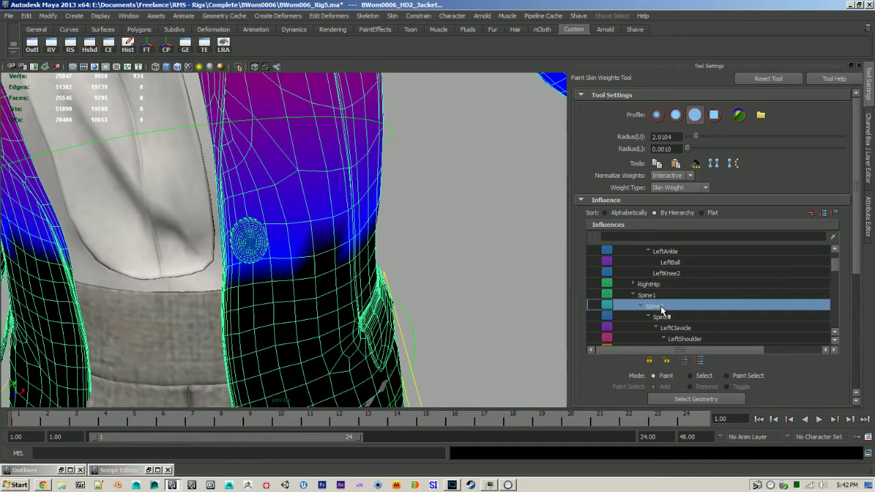
Flood the selected button vertices with a Replace weight of 0.9.
{"action": "scroll", "coordinate": [645, 306], "scroll_direction": "down", "scroll_amount": 3}
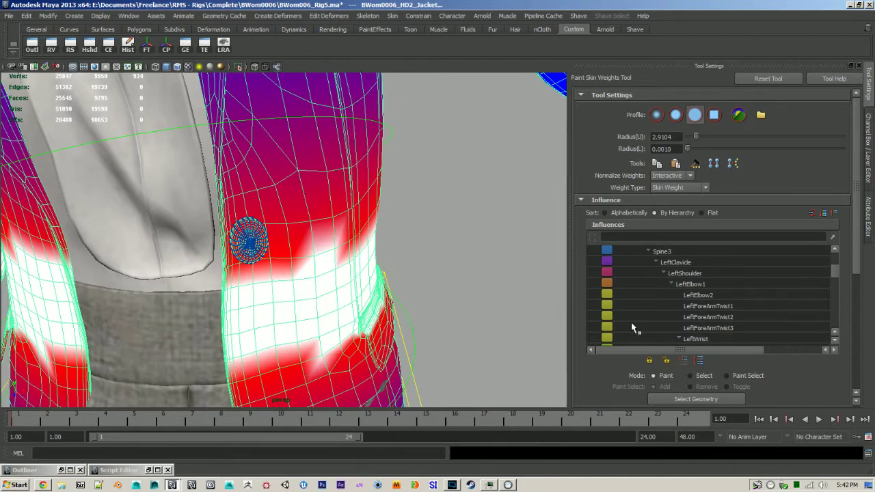
{"action": "scroll", "coordinate": [631, 370], "scroll_direction": "down", "scroll_amount": 3}
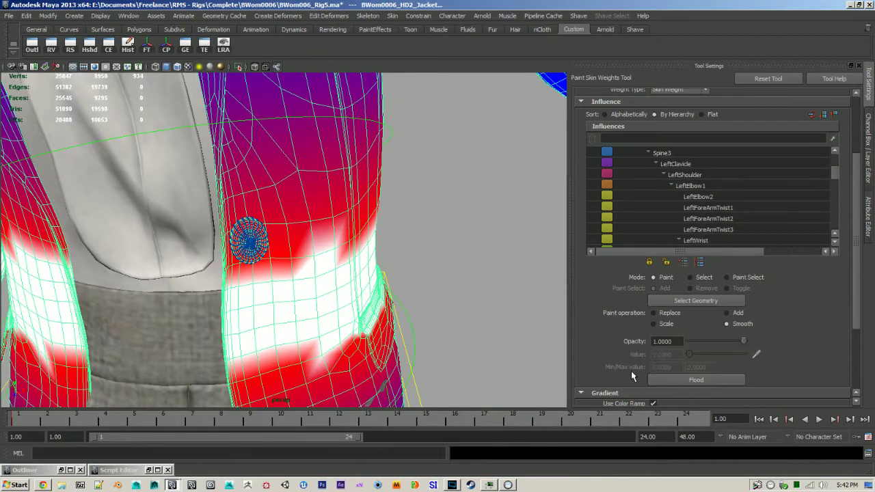
{"action": "left_click", "coordinate": [670, 314]}
{"action": "double_click", "coordinate": [663, 354]}
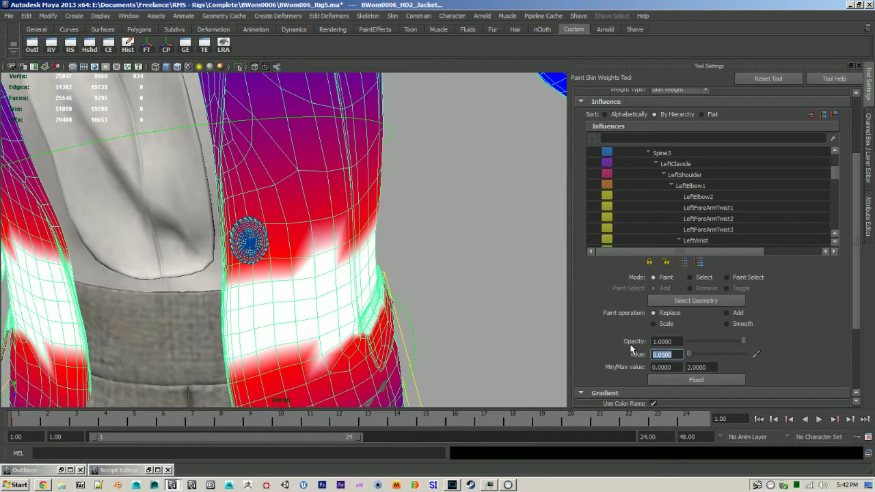
{"action": "type", "text": "0.9"}
{"action": "left_click", "coordinate": [696, 380]}
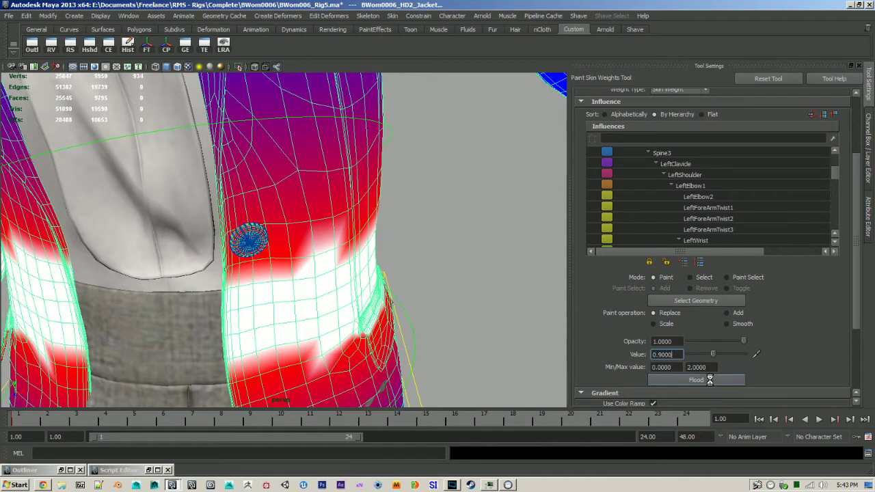
Set the Replace weight value for the button vertices to 1.
{"action": "scroll", "coordinate": [687, 228], "scroll_direction": "down", "scroll_amount": 1}
{"action": "scroll", "coordinate": [687, 227], "scroll_direction": "up", "scroll_amount": 1}
{"action": "double_click", "coordinate": [675, 356]}
{"action": "type", "text": "1"}
{"action": "key", "text": "Return"}
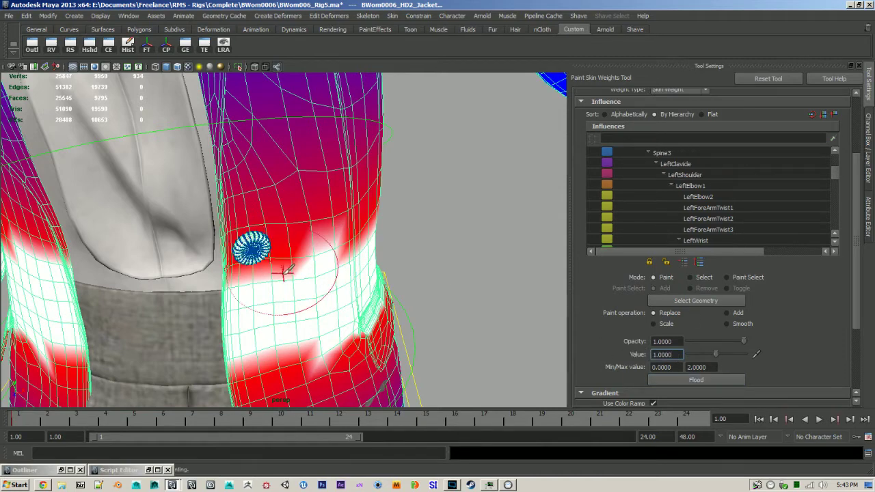
{"action": "scroll", "coordinate": [708, 217], "scroll_direction": "down", "scroll_amount": 4}
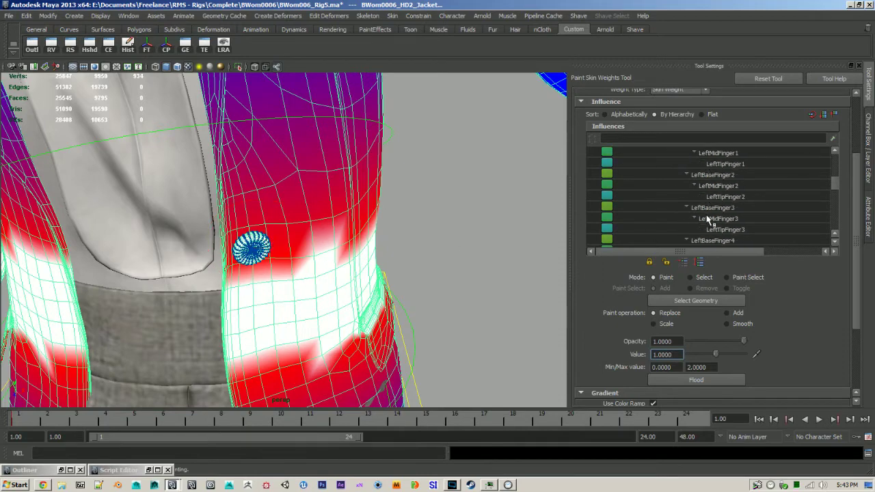
Choose Spine2 as the influence and flood the selected button vertices with a Replace weight of 0.05.
{"action": "scroll", "coordinate": [803, 189], "scroll_direction": "up", "scroll_amount": 3}
{"action": "left_click_drag", "start_coordinate": [838, 186], "coordinate": [843, 176]}
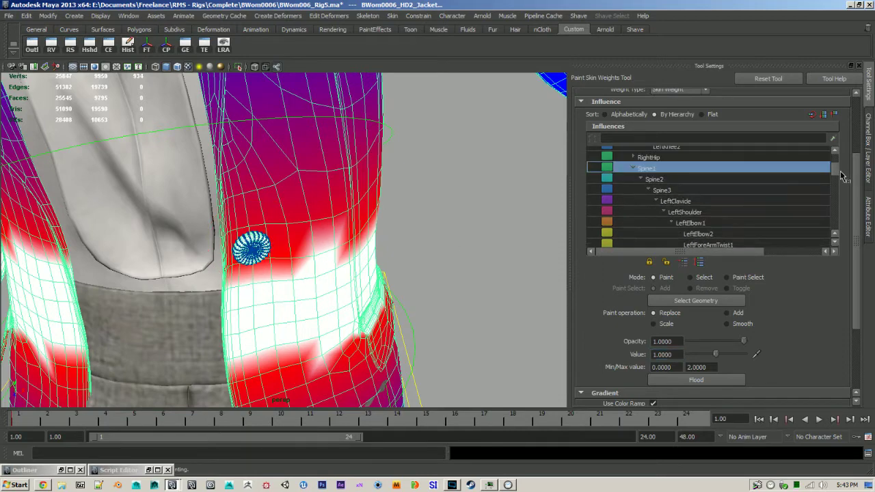
{"action": "left_click", "coordinate": [661, 177]}
{"action": "double_click", "coordinate": [676, 354]}
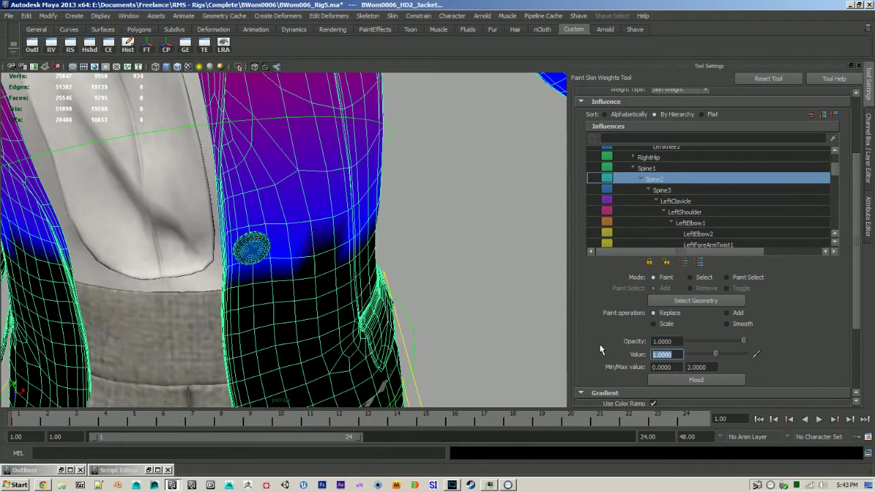
{"action": "key", "text": "Return"}
{"action": "left_click", "coordinate": [704, 381]}
Leave the Paint Skin Weights Tool, return the jacket to object mode and clear the selection.
{"action": "right_click_drag", "start_coordinate": [445, 282], "coordinate": [381, 275], "text": "alt"}
{"action": "key", "text": "q"}
{"action": "right_click_drag", "start_coordinate": [317, 231], "coordinate": [364, 216]}
{"action": "left_click", "coordinate": [435, 253]}
{"action": "mouse_move", "coordinate": [435, 254]}
{"action": "left_mouse_down", "text": "alt"}
{"action": "mouse_move", "coordinate": [432, 275]}
{"action": "mouse_move", "coordinate": [425, 253]}
{"action": "left_mouse_up", "text": "alt"}
Rotate the ctr_spineFK2 control to test how the jacket button follows, and undo the rotation.
{"action": "left_click", "coordinate": [387, 195]}
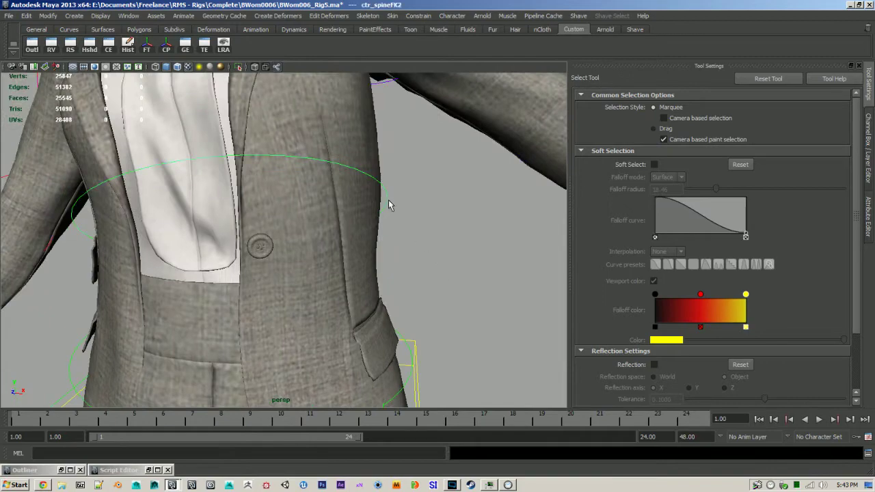
{"action": "key", "text": "e"}
{"action": "left_click_drag", "start_coordinate": [286, 205], "coordinate": [268, 242]}
{"action": "key", "text": "ctrl+z"}
Select the L_ctr_clavicle1 control and rotate it upward to raise the left shoulder and arm.
{"action": "scroll", "coordinate": [209, 274], "scroll_direction": "down", "scroll_amount": 5}
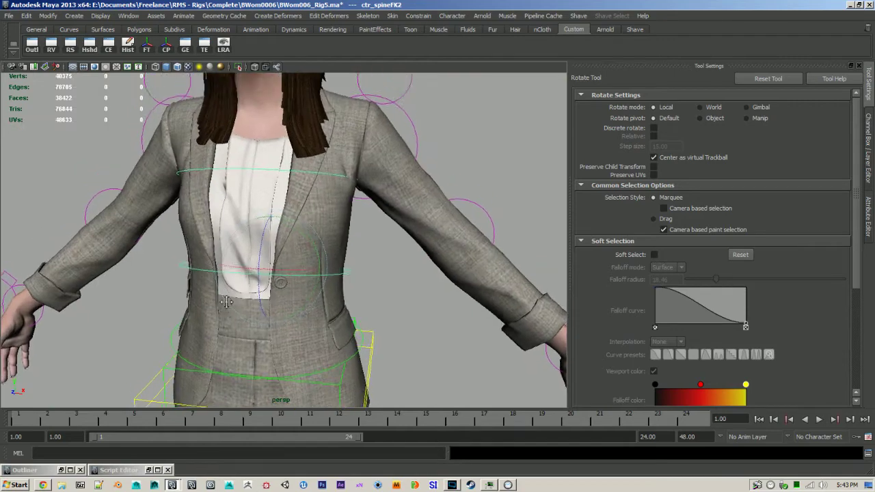
{"action": "left_click_drag", "start_coordinate": [431, 301], "coordinate": [328, 316], "text": "alt"}
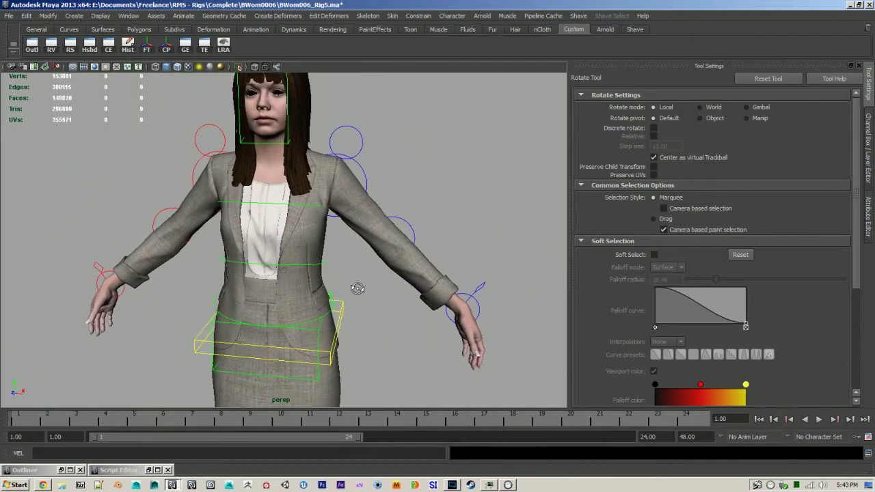
{"action": "left_click", "coordinate": [363, 135]}
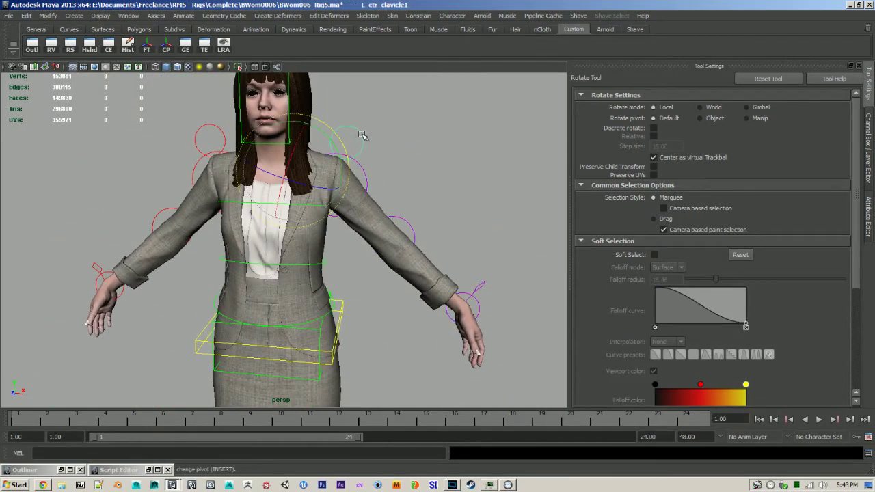
{"action": "left_click_drag", "start_coordinate": [340, 151], "coordinate": [338, 115]}
Select the jacket, inspect its left armpit and start the Paint Skin Weights Tool on it.
{"action": "right_click_drag", "start_coordinate": [363, 228], "coordinate": [479, 183], "text": "alt"}
{"action": "middle_click_drag", "start_coordinate": [479, 183], "coordinate": [322, 274], "text": "alt"}
{"action": "key", "text": "q"}
{"action": "left_click", "coordinate": [253, 265]}
{"action": "left_click_drag", "start_coordinate": [253, 265], "coordinate": [277, 281], "text": "alt"}
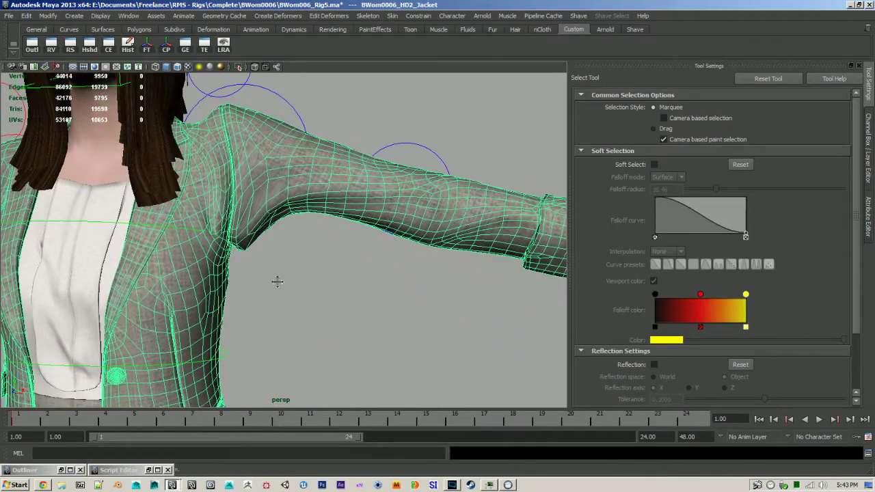
{"action": "right_click_drag", "start_coordinate": [278, 281], "coordinate": [335, 277], "text": "alt"}
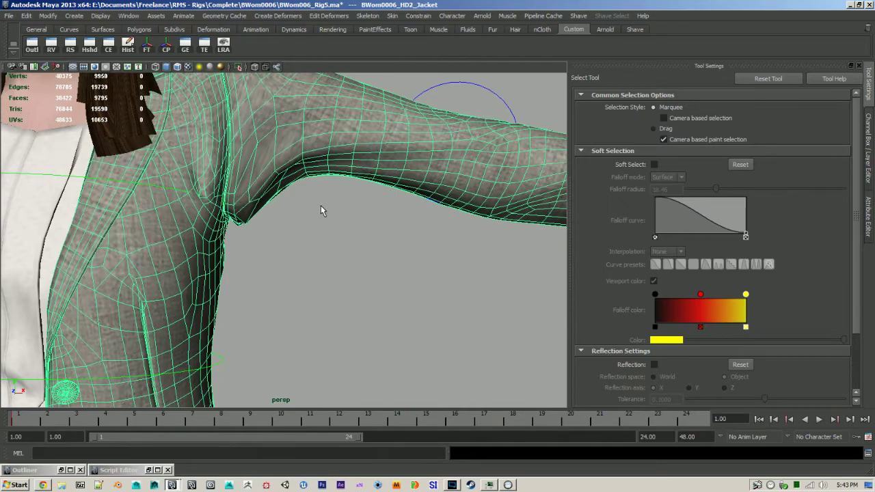
{"action": "right_click_drag", "start_coordinate": [321, 211], "coordinate": [263, 229], "text": "alt"}
{"action": "middle_click_drag", "start_coordinate": [263, 230], "coordinate": [262, 242], "text": "alt"}
{"action": "right_click_drag", "start_coordinate": [279, 171], "coordinate": [236, 158]}
{"action": "mouse_move", "coordinate": [300, 251]}
{"action": "left_mouse_down", "text": "alt"}
{"action": "mouse_move", "coordinate": [262, 239]}
{"action": "mouse_move", "coordinate": [336, 294]}
{"action": "mouse_move", "coordinate": [445, 274]}
{"action": "left_mouse_up", "text": "alt"}
Check the jacket's Spine2, Spine3 and LeftClavicle weights and choose LeftShoulder as the influence.
{"action": "scroll", "coordinate": [713, 201], "scroll_direction": "down", "scroll_amount": 3}
{"action": "left_click", "coordinate": [693, 217]}
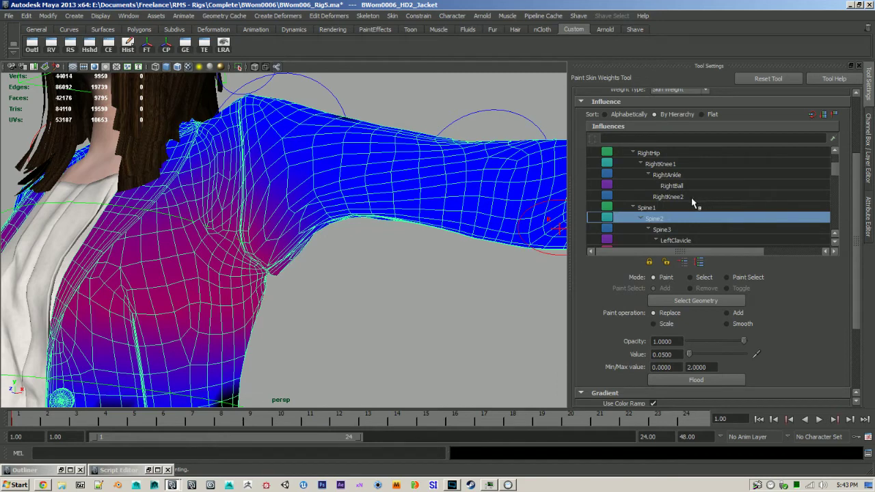
{"action": "left_click", "coordinate": [672, 230]}
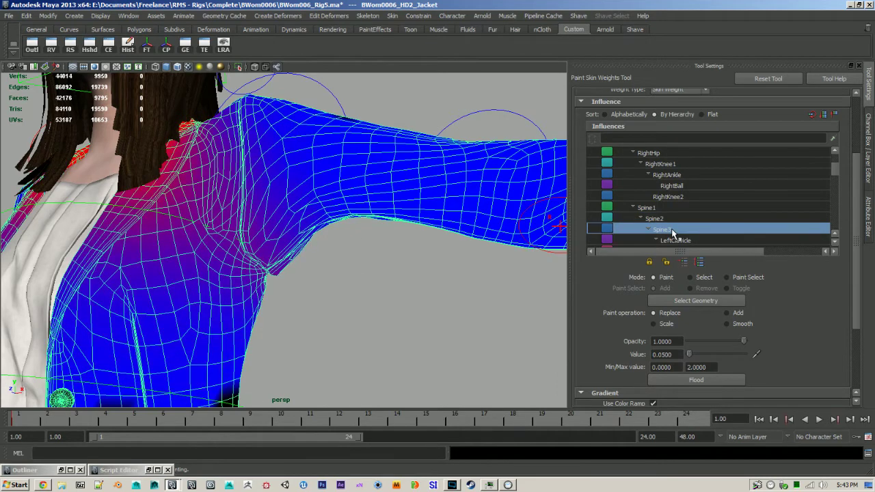
{"action": "scroll", "coordinate": [673, 225], "scroll_direction": "down", "scroll_amount": 1}
{"action": "left_click", "coordinate": [696, 207]}
{"action": "left_click", "coordinate": [692, 219]}
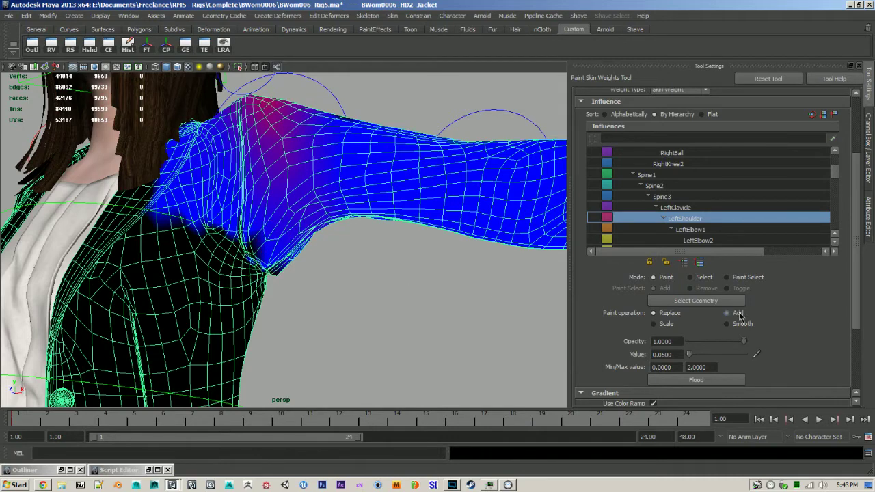
Paint LeftShoulder weights around the jacket's left armpit using the Add operation with a value of 0.1.
{"action": "double_click", "coordinate": [677, 352]}
{"action": "type", "text": "0.1"}
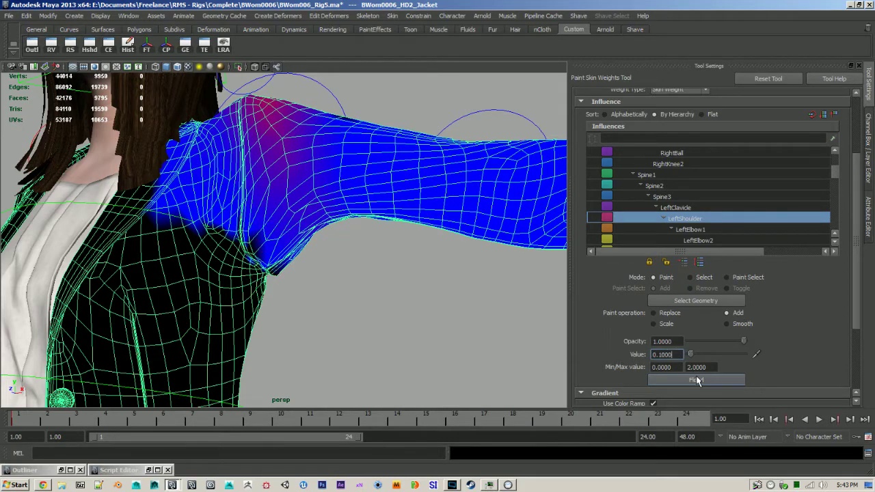
{"action": "key", "text": "Return"}
{"action": "mouse_move", "coordinate": [275, 236]}
{"action": "left_mouse_down"}
{"action": "mouse_move", "coordinate": [287, 229]}
{"action": "mouse_move", "coordinate": [274, 225]}
{"action": "mouse_move", "coordinate": [281, 257]}
{"action": "mouse_move", "coordinate": [281, 169]}
{"action": "mouse_move", "coordinate": [294, 208]}
{"action": "left_mouse_up"}
{"action": "mouse_move", "coordinate": [303, 249]}
{"action": "left_mouse_down", "text": "alt"}
{"action": "mouse_move", "coordinate": [218, 223]}
{"action": "mouse_move", "coordinate": [239, 199]}
{"action": "mouse_move", "coordinate": [235, 244]}
{"action": "mouse_move", "coordinate": [373, 276]}
{"action": "left_mouse_up", "text": "alt"}
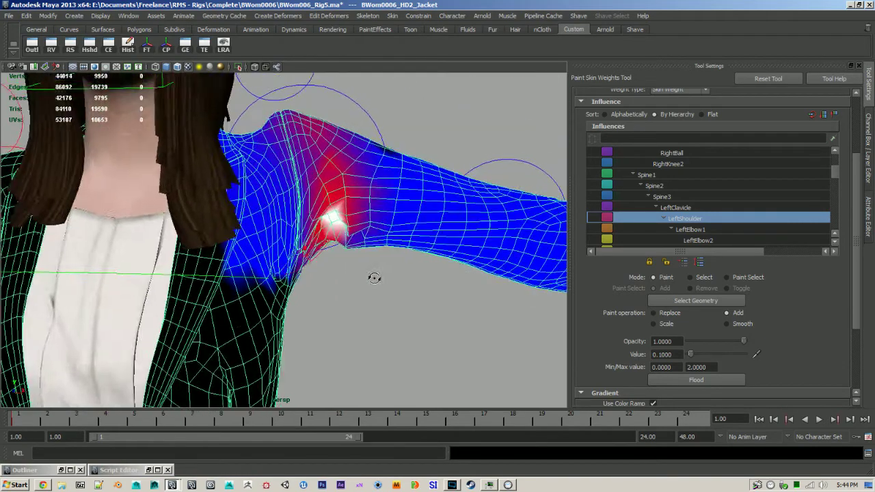
Set the jacket's Normalize Weights mode to Post and check the LeftShoulder weights around the armpit.
{"action": "scroll", "coordinate": [682, 167], "scroll_direction": "up", "scroll_amount": 3}
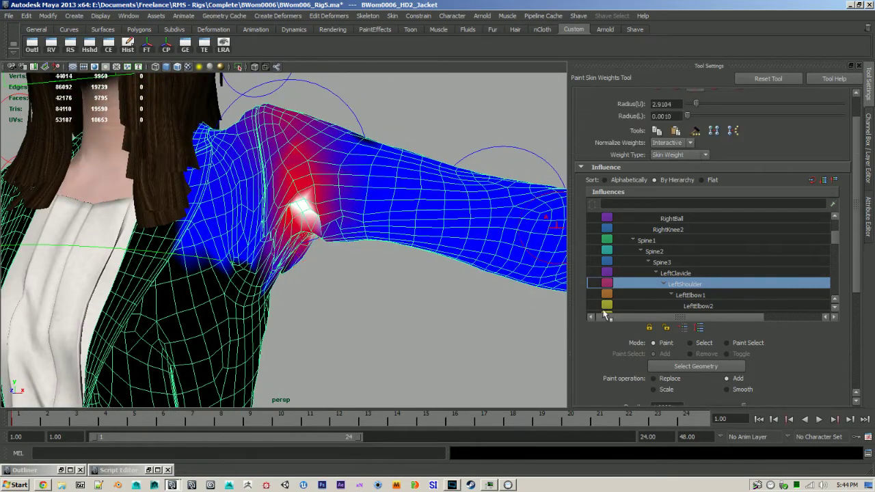
{"action": "left_click", "coordinate": [677, 143]}
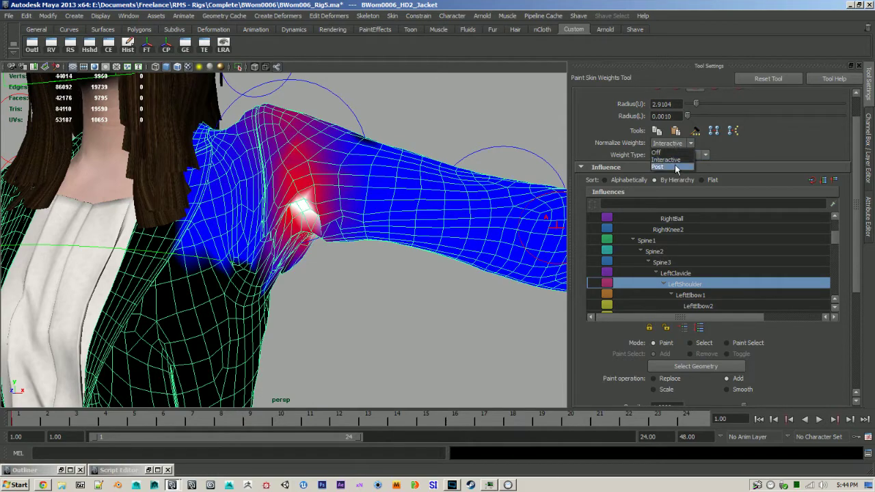
{"action": "left_click", "coordinate": [676, 166]}
{"action": "left_click", "coordinate": [406, 254]}
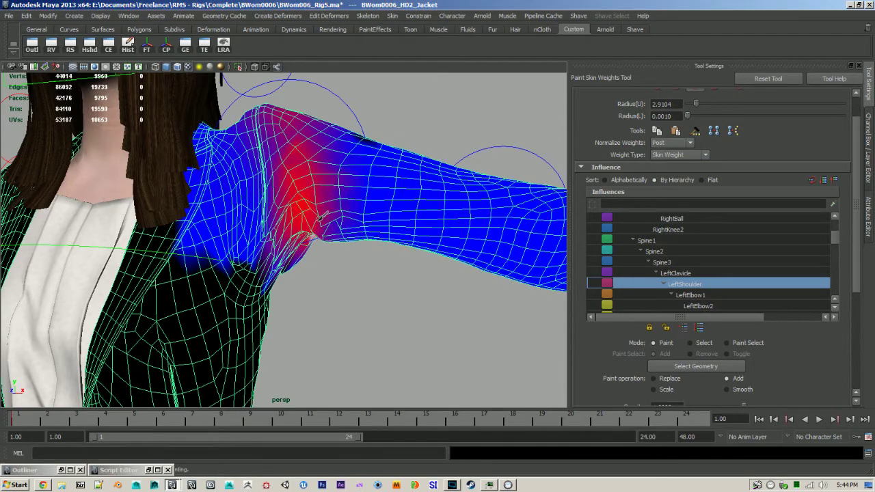
{"action": "left_click_drag", "start_coordinate": [294, 258], "coordinate": [283, 233], "text": "alt"}
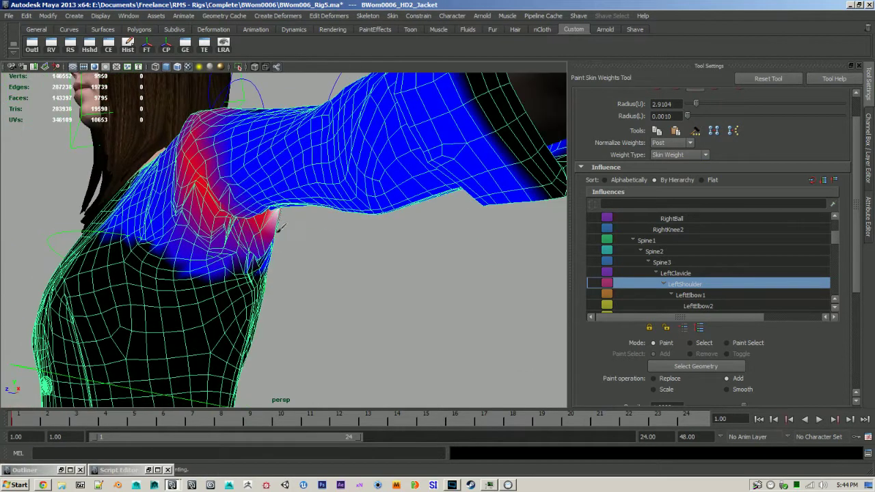
Examine the jacket's Spine3 and Spine2 weights around the left shoulder and armpit.
{"action": "left_click", "coordinate": [684, 262]}
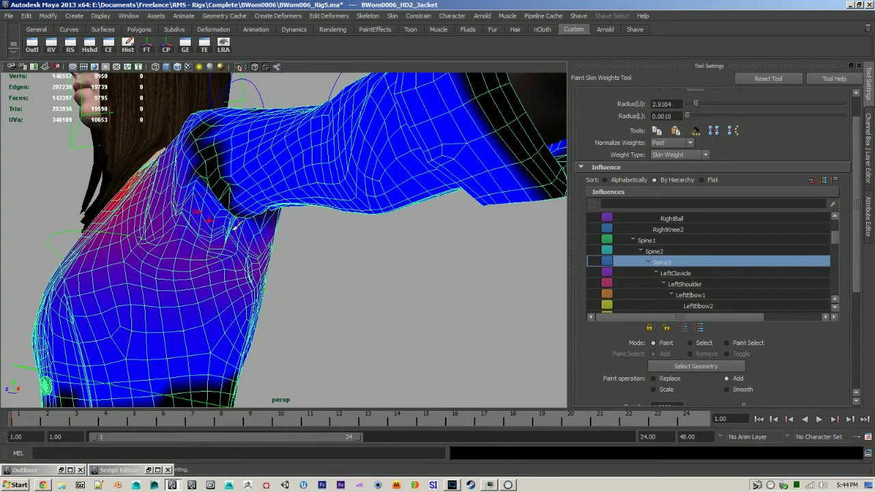
{"action": "left_click_drag", "start_coordinate": [286, 255], "coordinate": [41, 251], "text": "alt"}
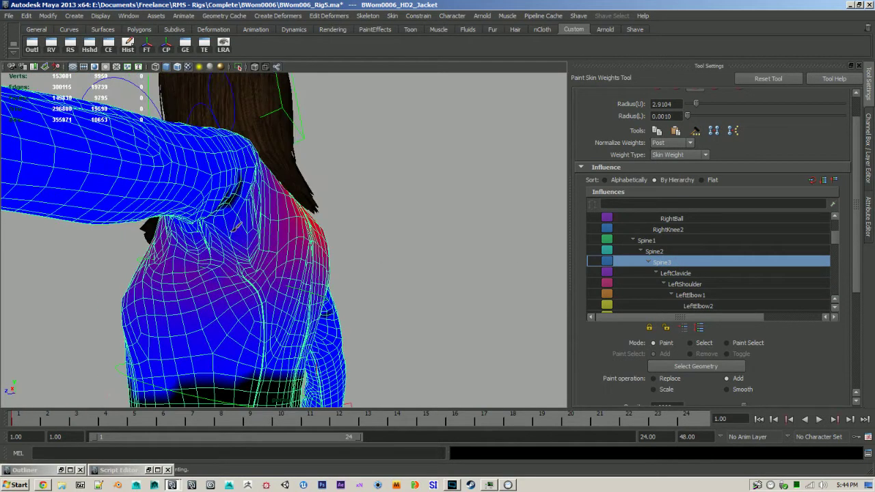
{"action": "left_click_drag", "start_coordinate": [256, 267], "coordinate": [521, 270], "text": "alt"}
{"action": "left_click", "coordinate": [679, 251]}
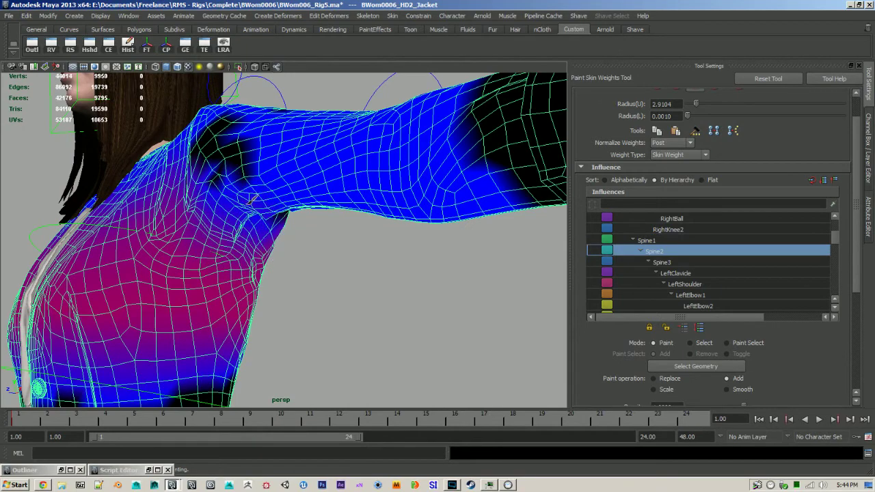
{"action": "left_click_drag", "start_coordinate": [250, 197], "coordinate": [266, 191], "text": "alt"}
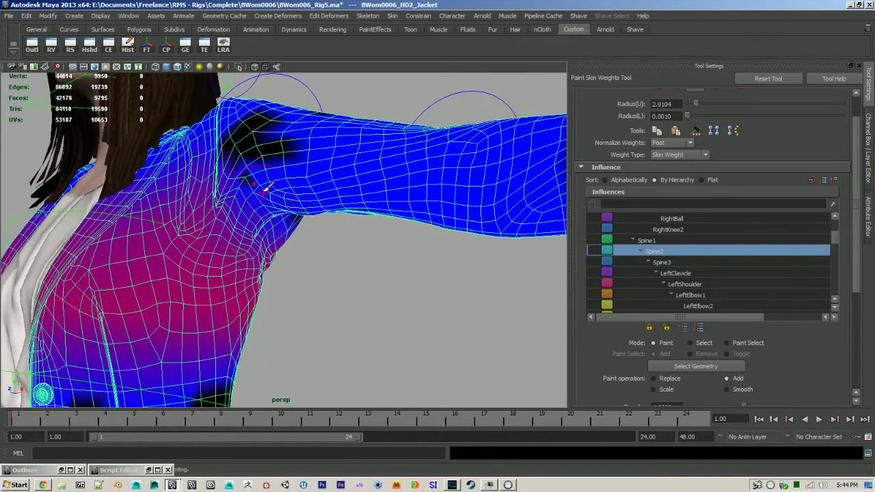
{"action": "mouse_move", "coordinate": [277, 226]}
{"action": "left_mouse_down", "text": "alt"}
{"action": "mouse_move", "coordinate": [194, 235]}
{"action": "mouse_move", "coordinate": [239, 209]}
{"action": "mouse_move", "coordinate": [205, 202]}
{"action": "mouse_move", "coordinate": [235, 176]}
{"action": "mouse_move", "coordinate": [307, 260]}
{"action": "mouse_move", "coordinate": [374, 291]}
{"action": "left_mouse_up", "text": "alt"}
Leave the paint tool, deselect the jacket and review the character's jacket and arms.
{"action": "key", "text": "q"}
{"action": "left_click", "coordinate": [374, 292]}
{"action": "right_click_drag", "start_coordinate": [373, 291], "coordinate": [416, 308], "text": "alt"}
{"action": "mouse_move", "coordinate": [416, 309]}
{"action": "left_mouse_down", "text": "alt"}
{"action": "mouse_move", "coordinate": [339, 300]}
{"action": "mouse_move", "coordinate": [346, 302]}
{"action": "left_mouse_up", "text": "alt"}
{"action": "right_click_drag", "start_coordinate": [489, 342], "coordinate": [374, 319], "text": "alt"}
{"action": "middle_click_drag", "start_coordinate": [374, 319], "coordinate": [393, 320], "text": "alt"}
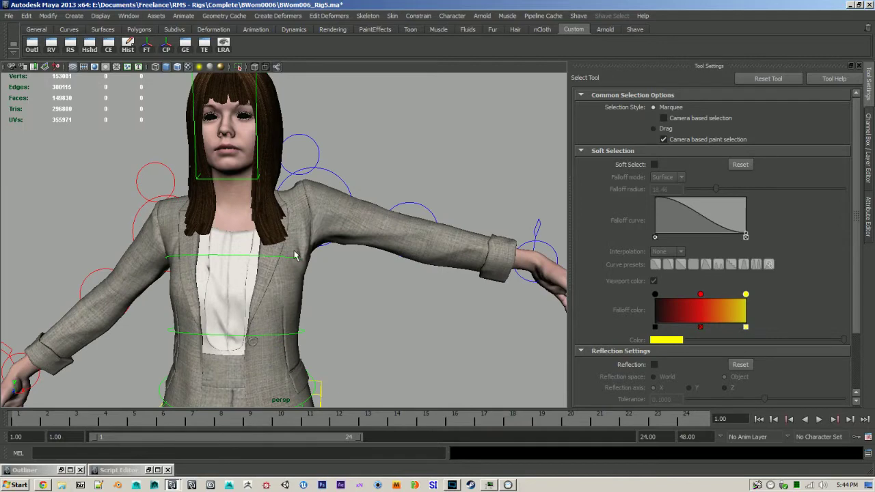
{"action": "right_click_drag", "start_coordinate": [365, 322], "coordinate": [245, 247], "text": "alt"}
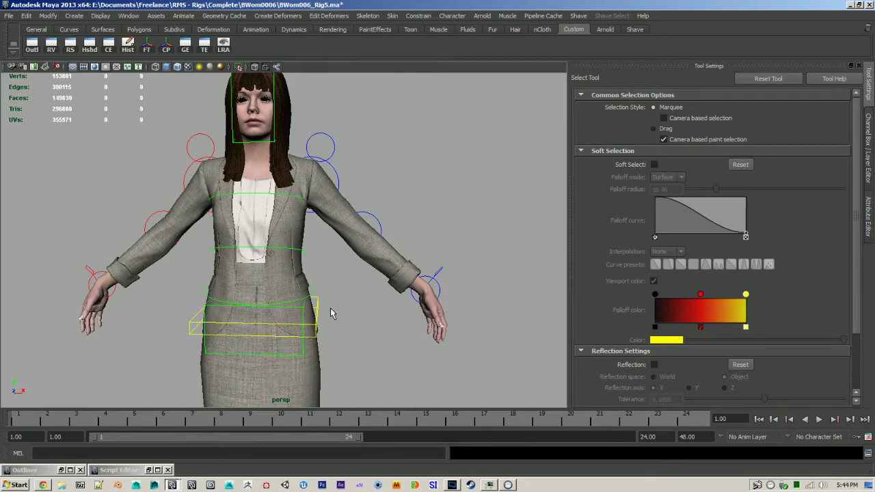
{"action": "middle_click_drag", "start_coordinate": [316, 279], "coordinate": [362, 269], "text": "alt"}
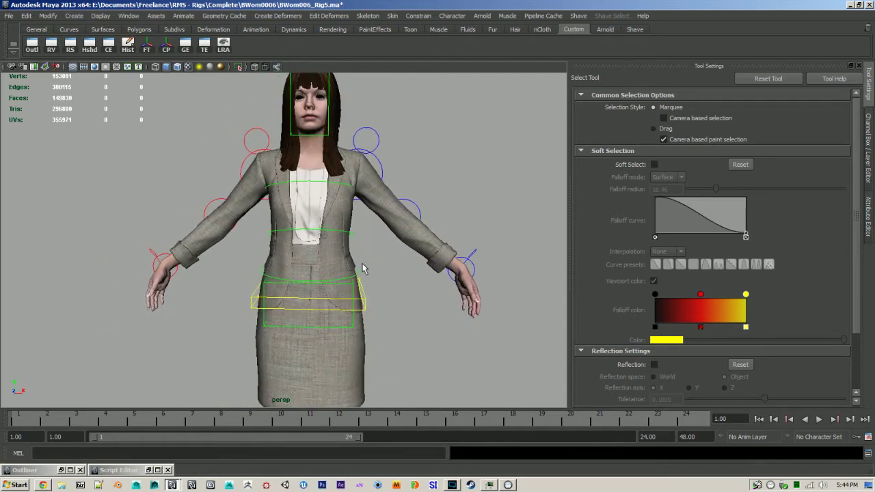
Select the ctr_root1 control and display its channel attributes.
{"action": "left_click", "coordinate": [364, 303]}
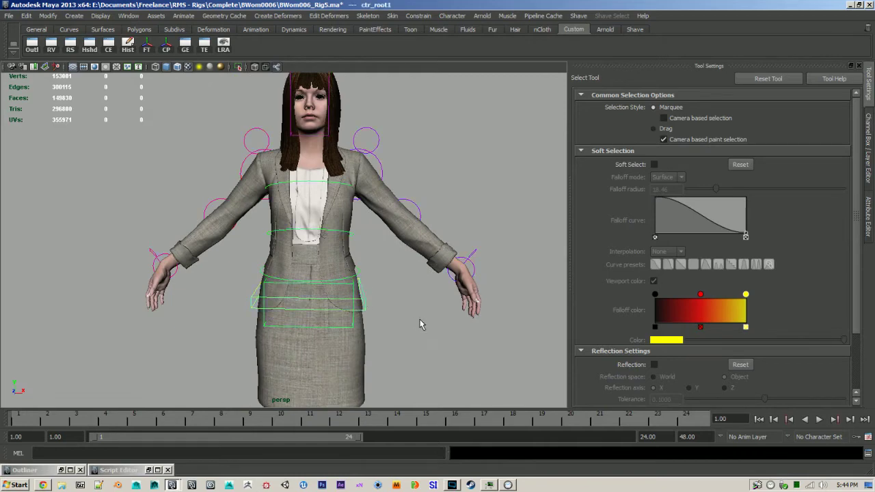
{"action": "scroll", "coordinate": [422, 325], "scroll_direction": "up", "scroll_amount": 2}
{"action": "left_click", "coordinate": [869, 147]}
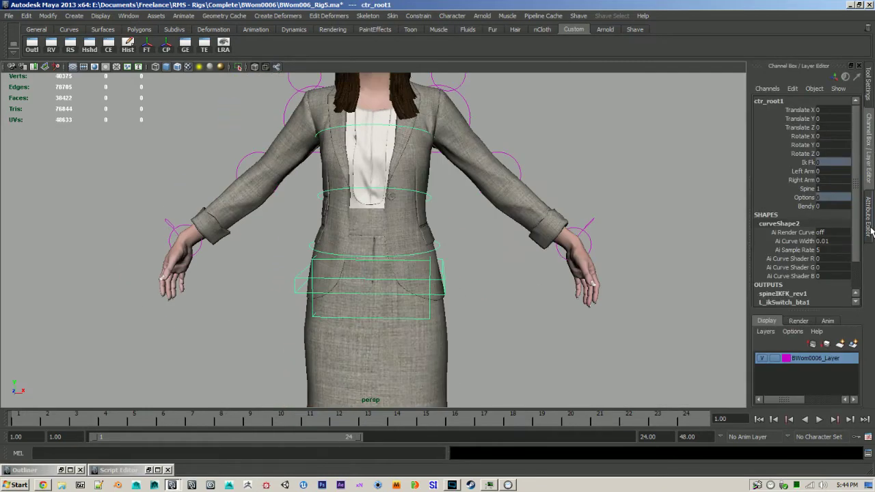
{"action": "right_click_drag", "start_coordinate": [534, 297], "coordinate": [455, 287], "text": "alt"}
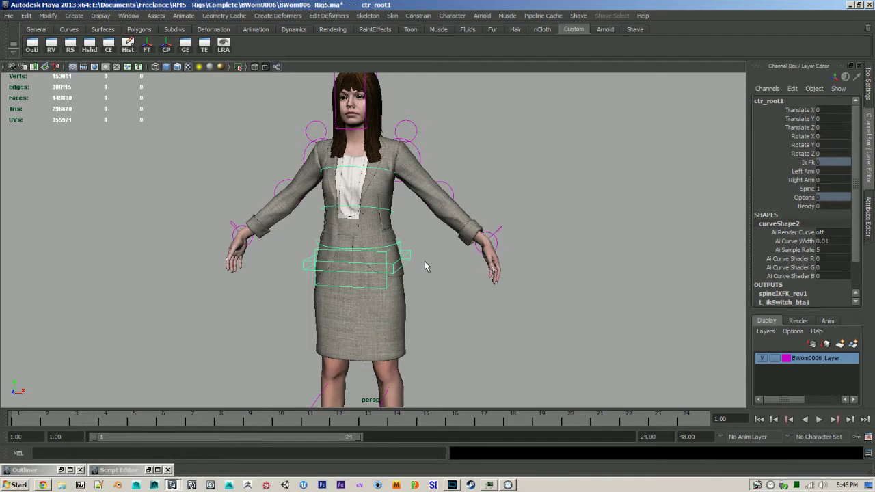
Clear the control selection and examine the full character with its jacket, skirt and rig controls.
{"action": "left_click_drag", "start_coordinate": [464, 250], "coordinate": [384, 277], "text": "alt"}
{"action": "left_click", "coordinate": [384, 277]}
{"action": "left_click", "coordinate": [378, 206]}
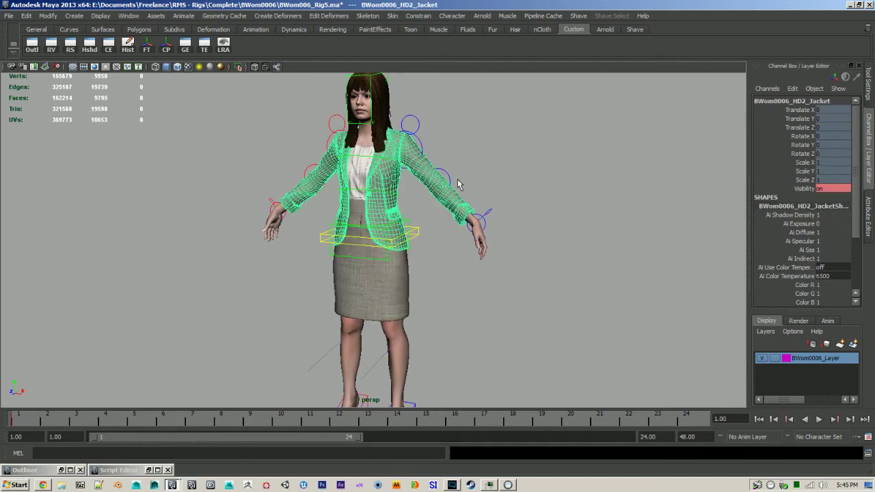
{"action": "left_click", "coordinate": [473, 166]}
{"action": "left_click_drag", "start_coordinate": [472, 166], "coordinate": [530, 193], "text": "alt"}
{"action": "right_click_drag", "start_coordinate": [529, 193], "coordinate": [485, 194], "text": "alt"}
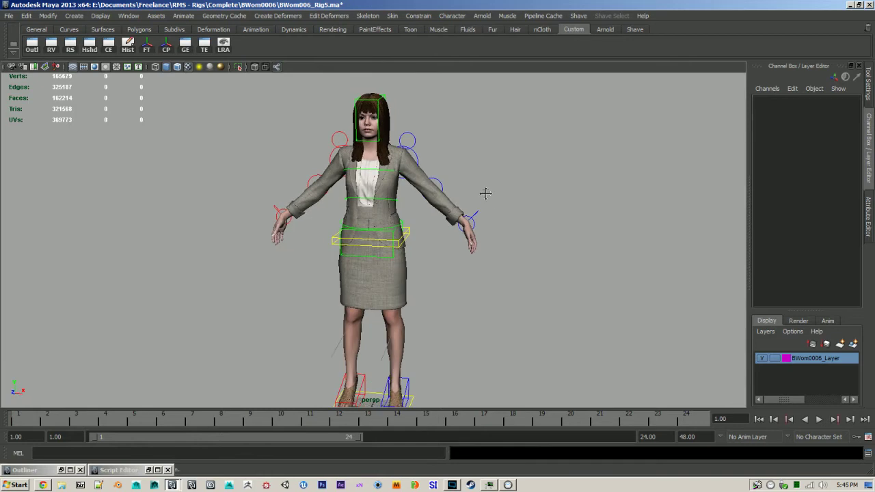
{"action": "mouse_move", "coordinate": [485, 194]}
{"action": "middle_mouse_down", "text": "alt"}
{"action": "mouse_move", "coordinate": [490, 169]}
{"action": "mouse_move", "coordinate": [498, 189]}
{"action": "middle_mouse_up", "text": "alt"}
{"action": "middle_click_drag", "start_coordinate": [573, 248], "coordinate": [565, 240], "text": "alt"}
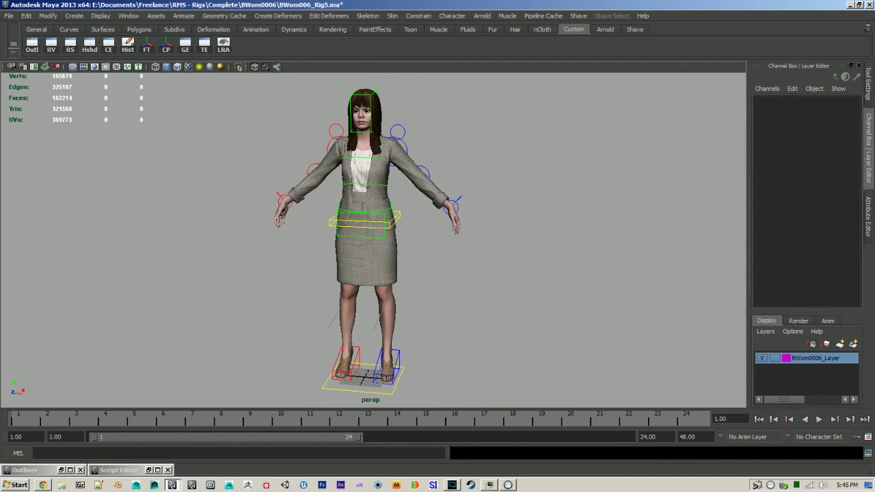
{"action": "left_click", "coordinate": [452, 485]}
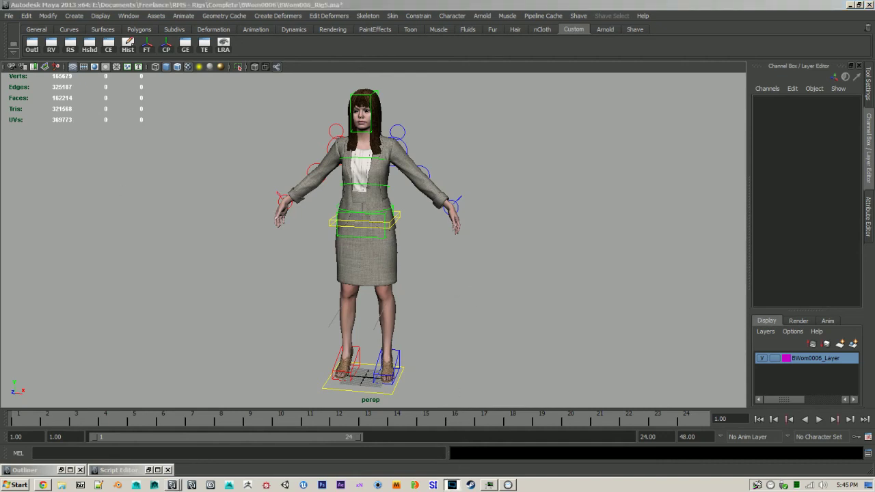